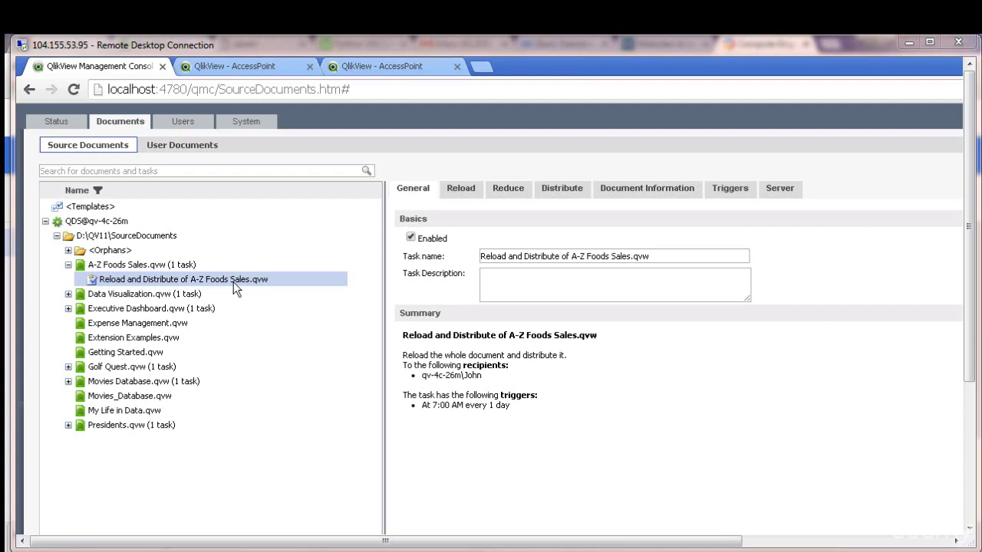
# Step: Show the A-Z Foods Sales task's Reduce settings, down to Simple Reduce and Loop and Reduce
pyautogui.click(505, 190)
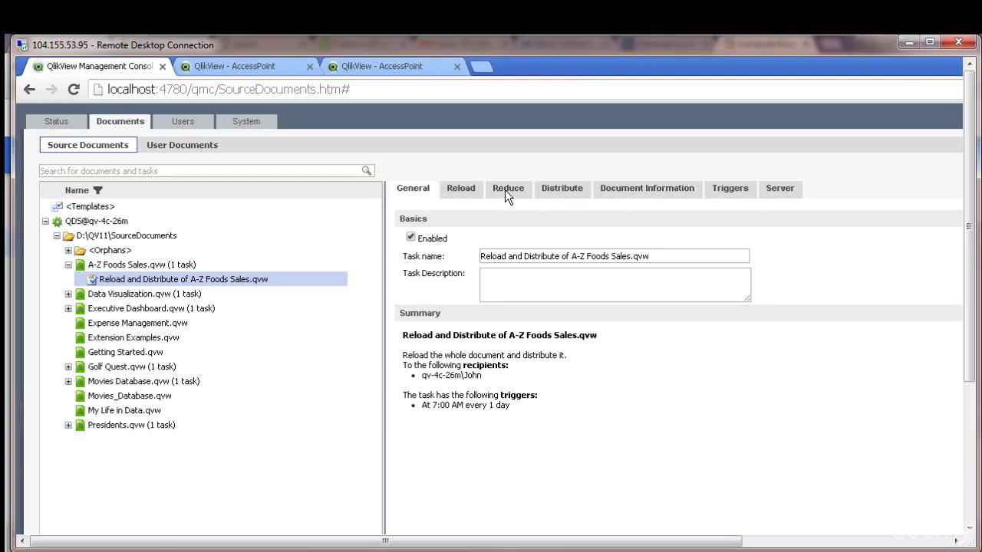
pyautogui.moveTo(422, 541); pyautogui.dragTo(585, 541)
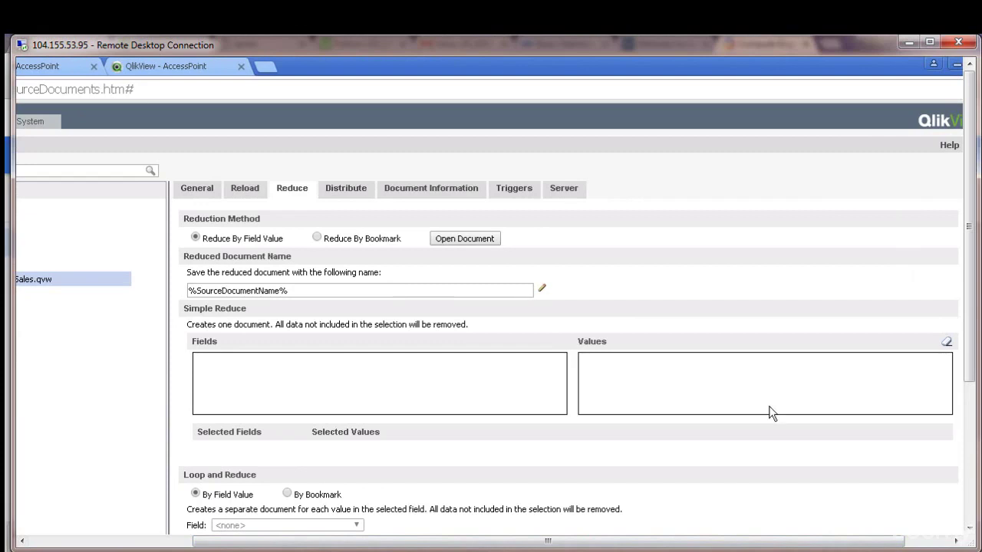
pyautogui.scroll(-2, 976, 304)
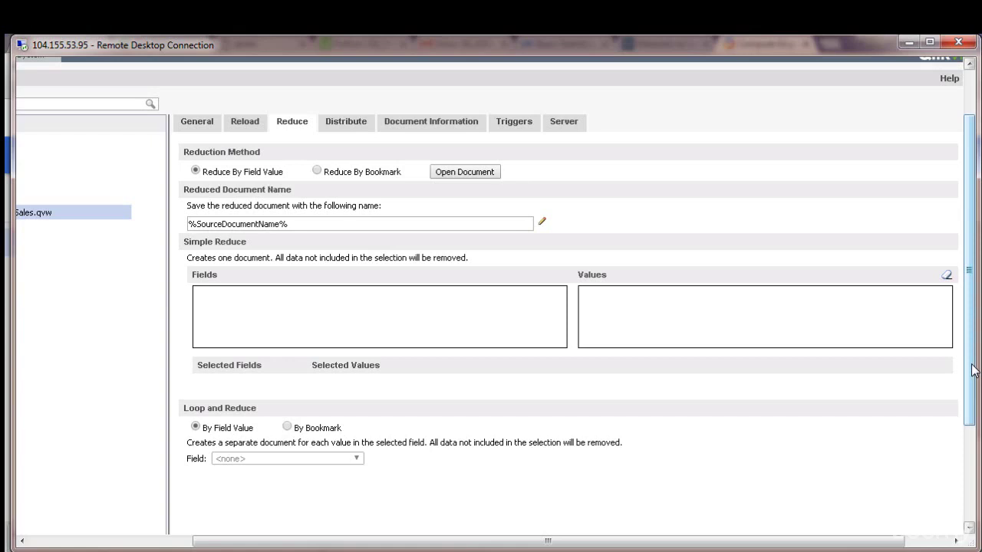
pyautogui.moveTo(973, 370); pyautogui.dragTo(972, 467)
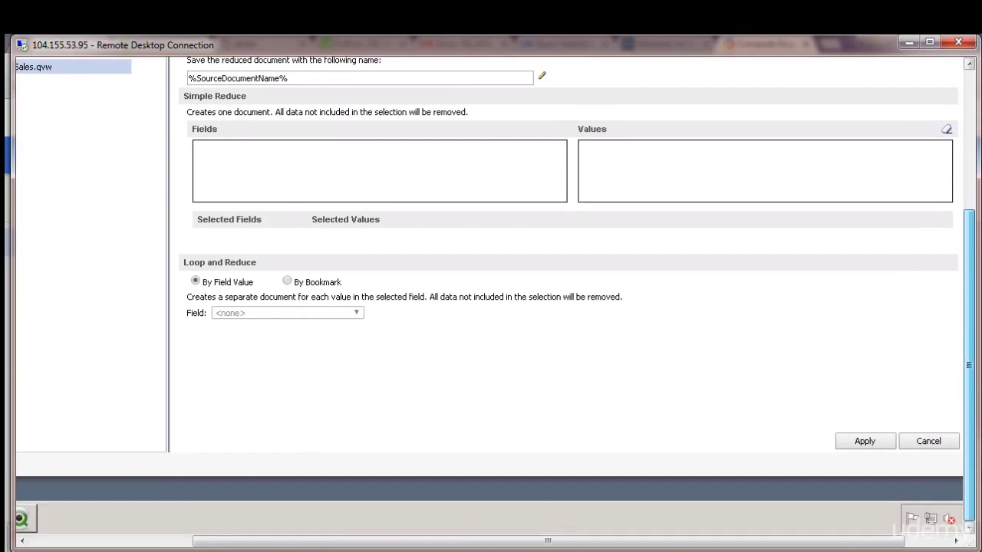
# Step: In the A-Z Foods Sales document, clear all selections and select only the Beverages category
pyautogui.click(21, 521)
pyautogui.moveTo(661, 541); pyautogui.dragTo(425, 541)
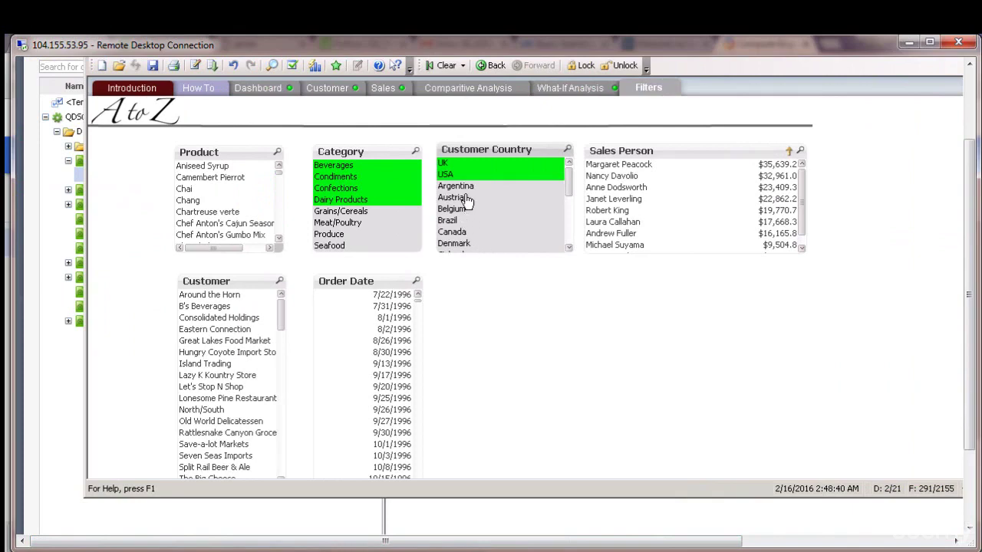
pyautogui.click(445, 66)
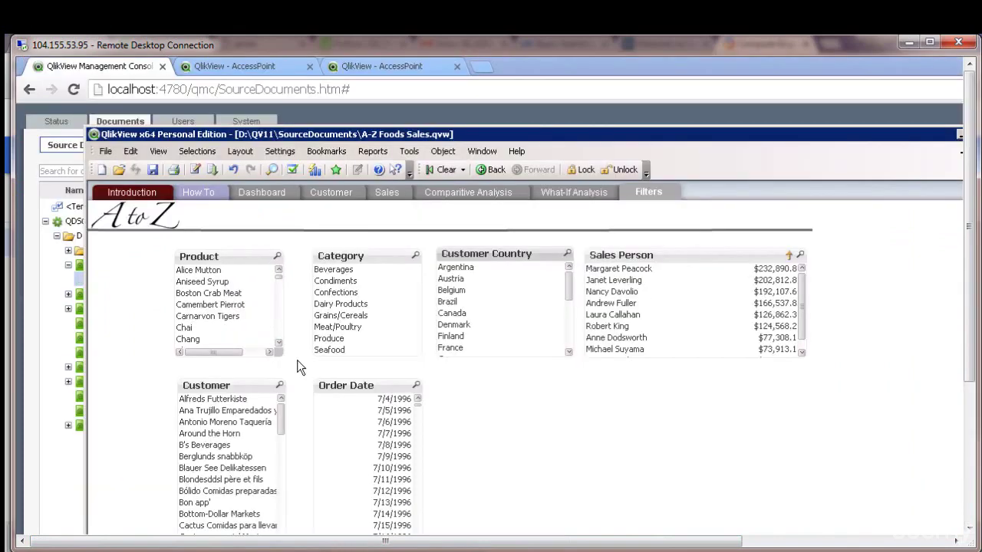
pyautogui.click(354, 271)
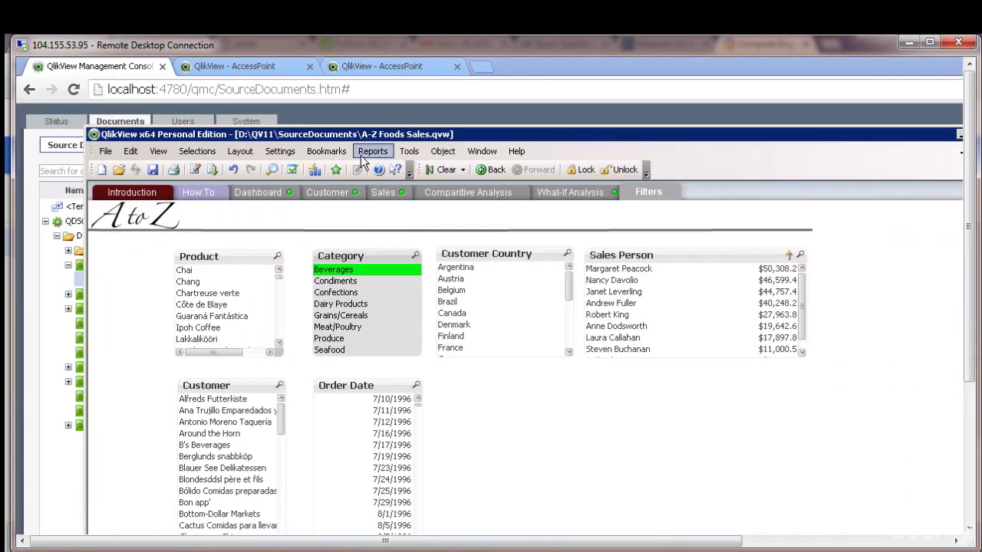
# Step: Add a document bookmark named Beverages and save A-Z Foods Sales.qvw
pyautogui.click(326, 151)
pyautogui.click(360, 204)
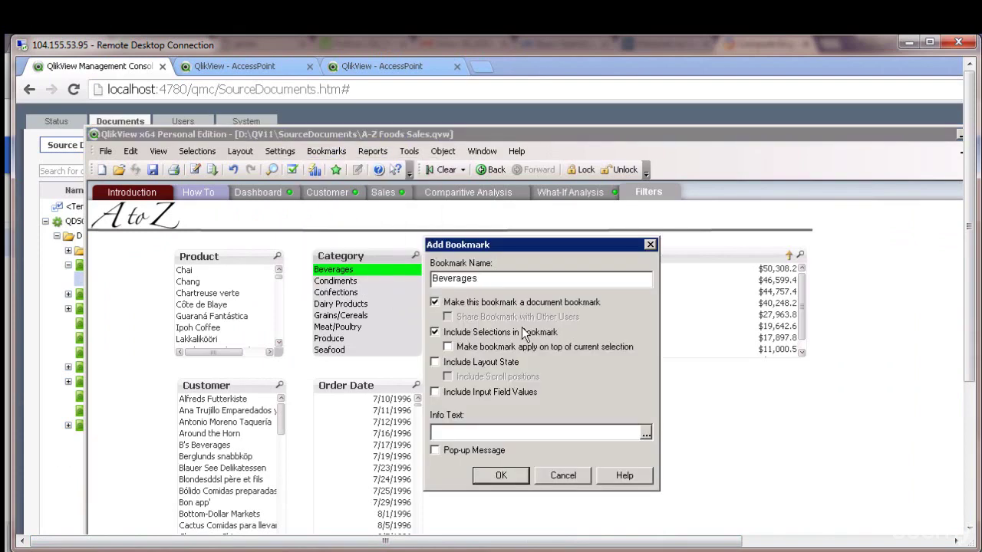
pyautogui.click(503, 476)
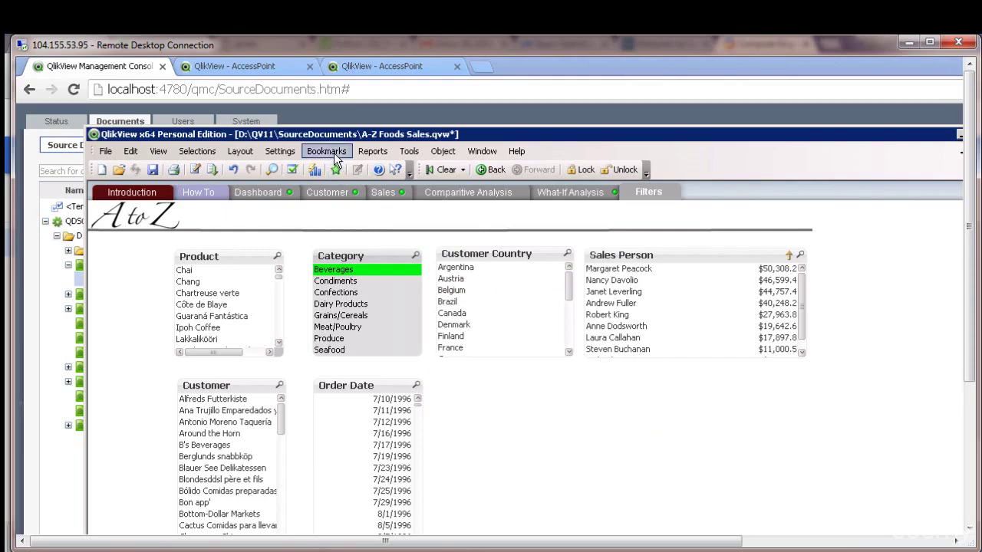
pyautogui.click(330, 152)
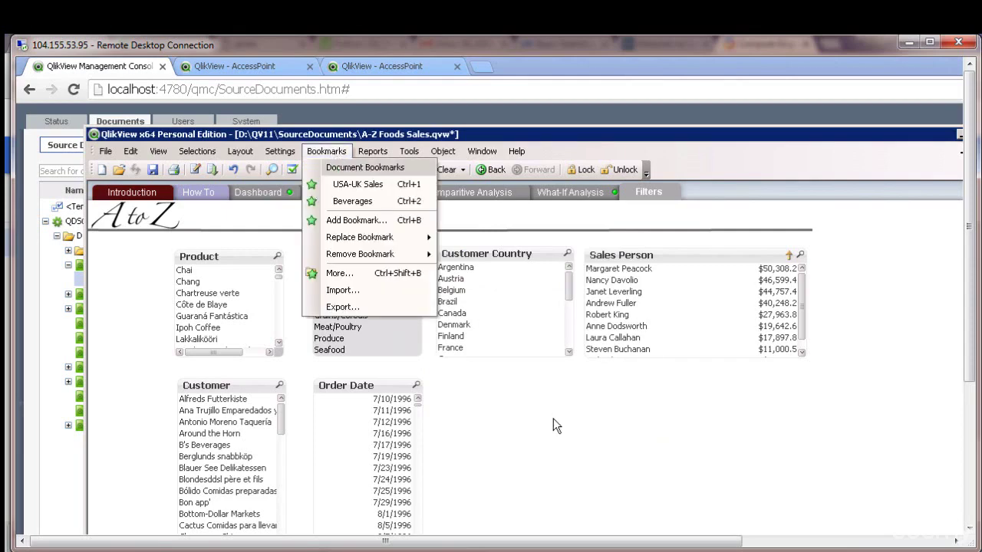
pyautogui.click(553, 420)
pyautogui.click(152, 169)
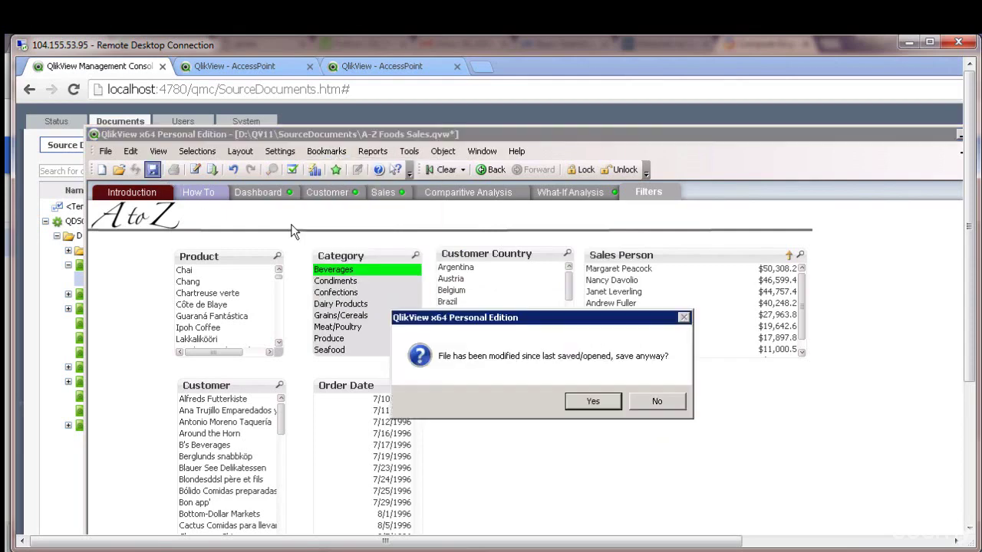
pyautogui.click(592, 401)
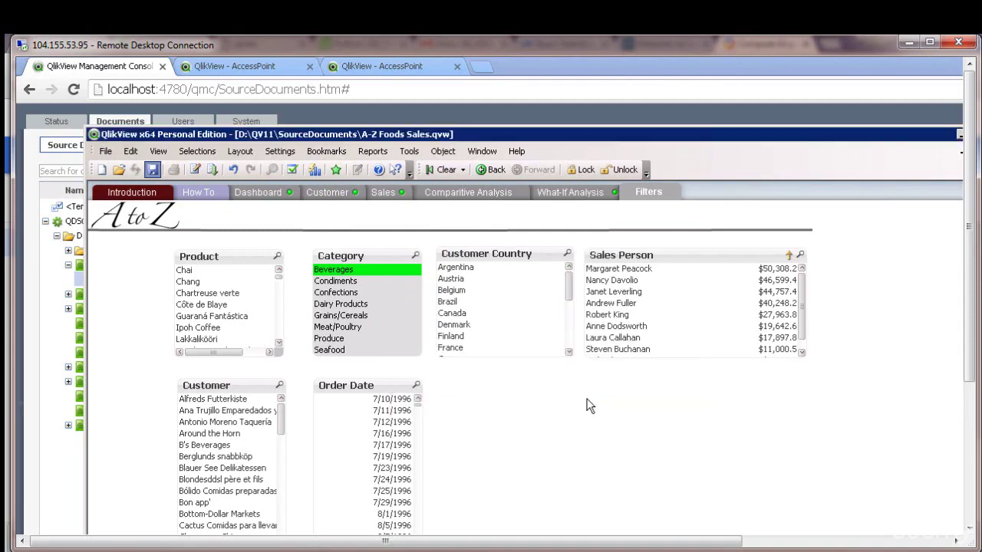
# Step: Load the document's fields and switch the task to Reduce By Bookmark using the Beverages bookmark
pyautogui.click(553, 109)
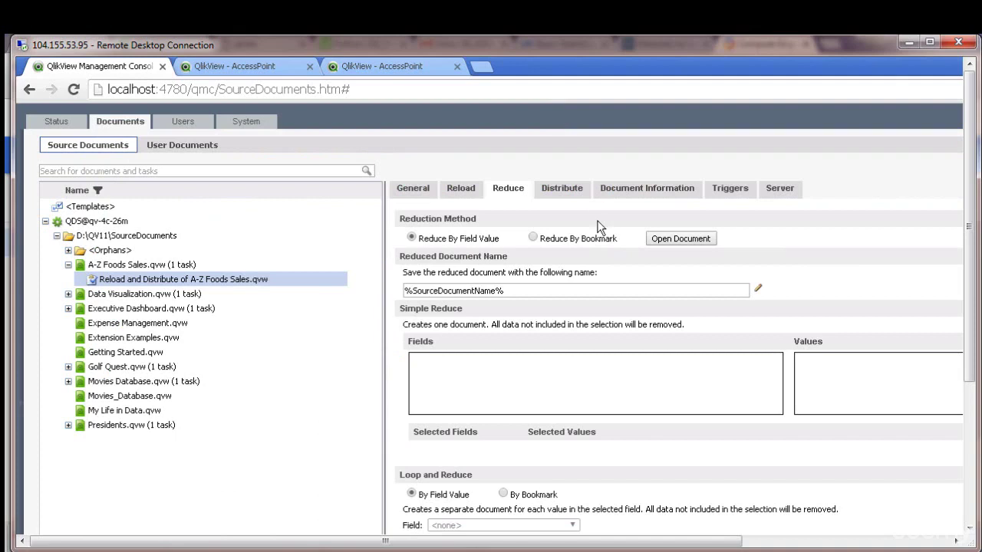
pyautogui.click(666, 240)
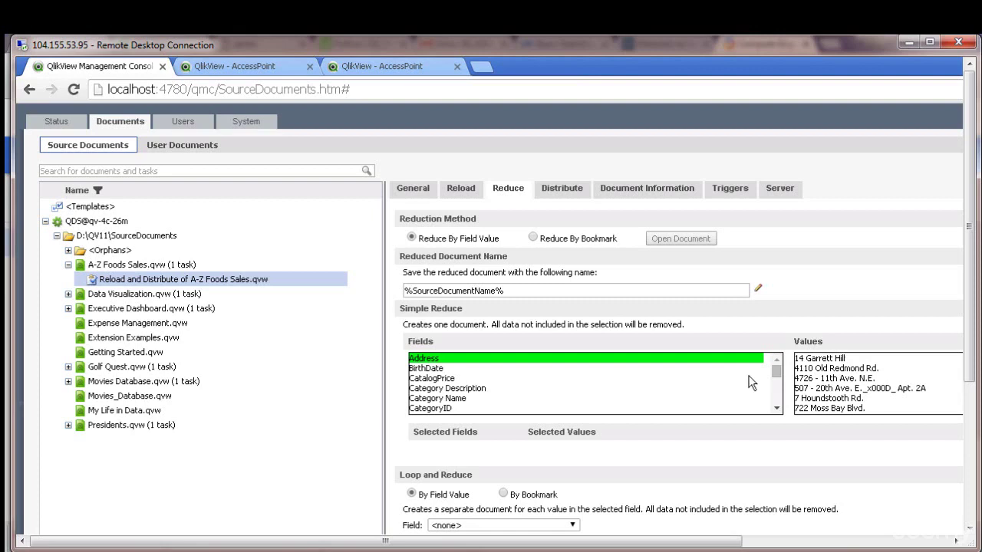
pyautogui.moveTo(778, 369)
pyautogui.mouseDown()
pyautogui.moveTo(779, 393)
pyautogui.moveTo(780, 360)
pyautogui.mouseUp()
pyautogui.click(533, 238)
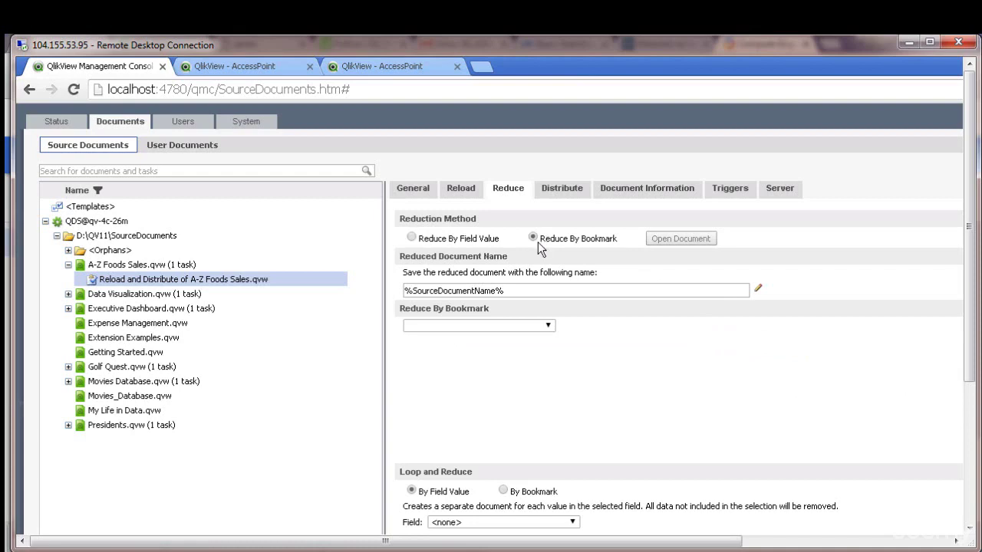
pyautogui.click(500, 326)
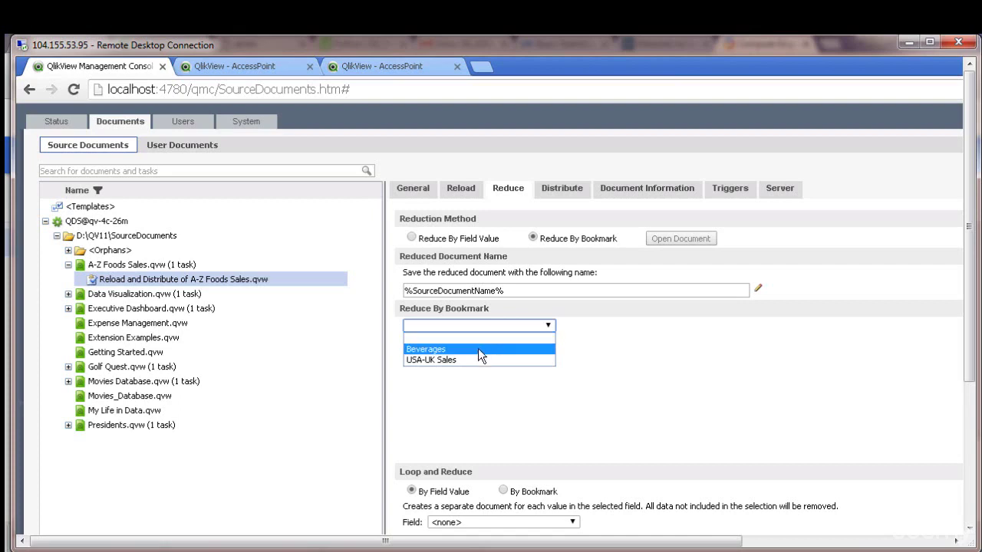
pyautogui.click(478, 349)
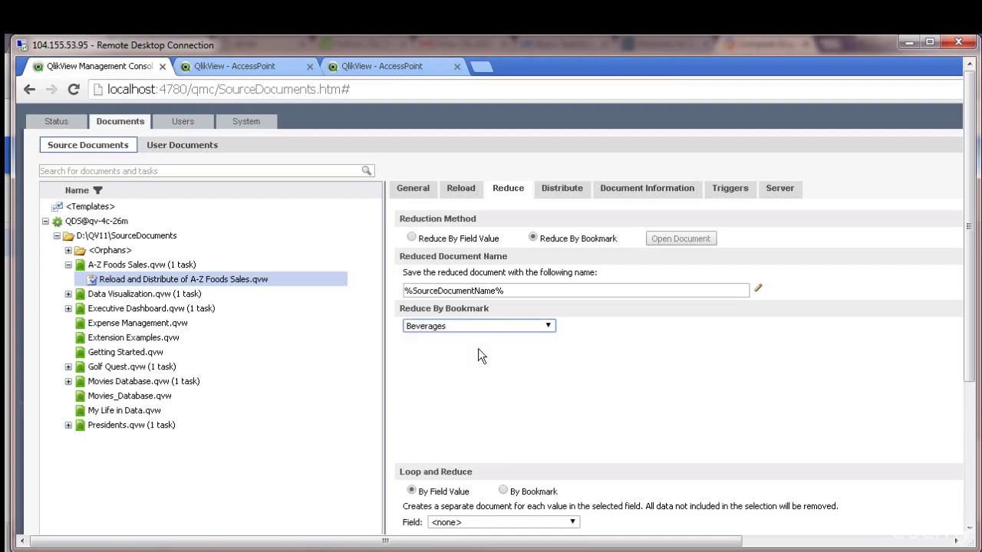
# Step: Set the reduced document name template to %SourceDocumentName% %DocumentBookmark,Beverages%
pyautogui.click(758, 291)
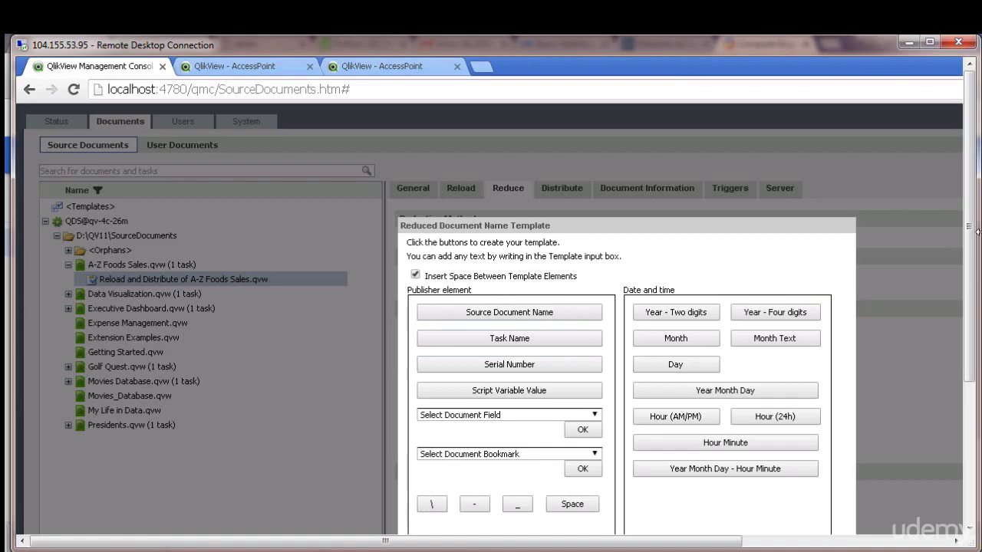
pyautogui.scroll(-3, 827, 267)
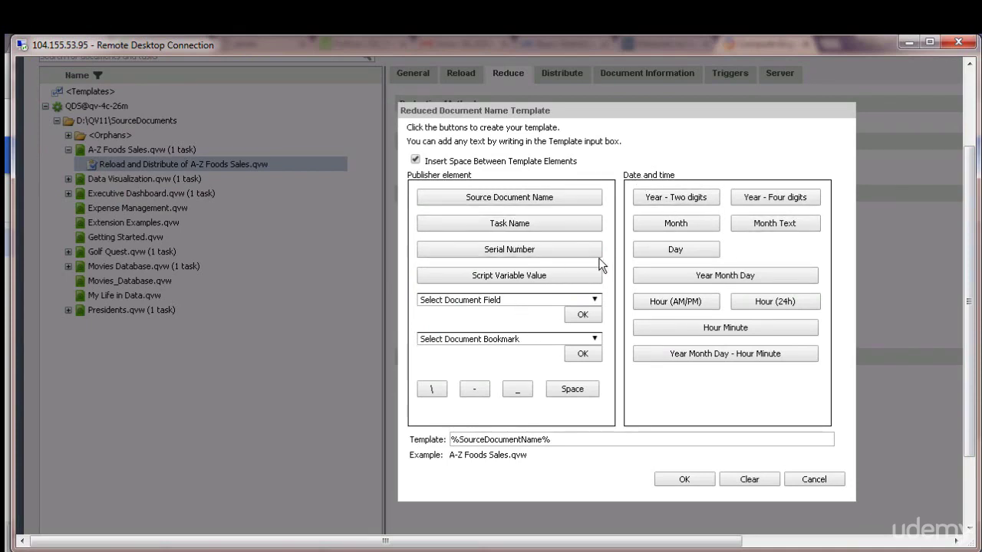
pyautogui.click(527, 339)
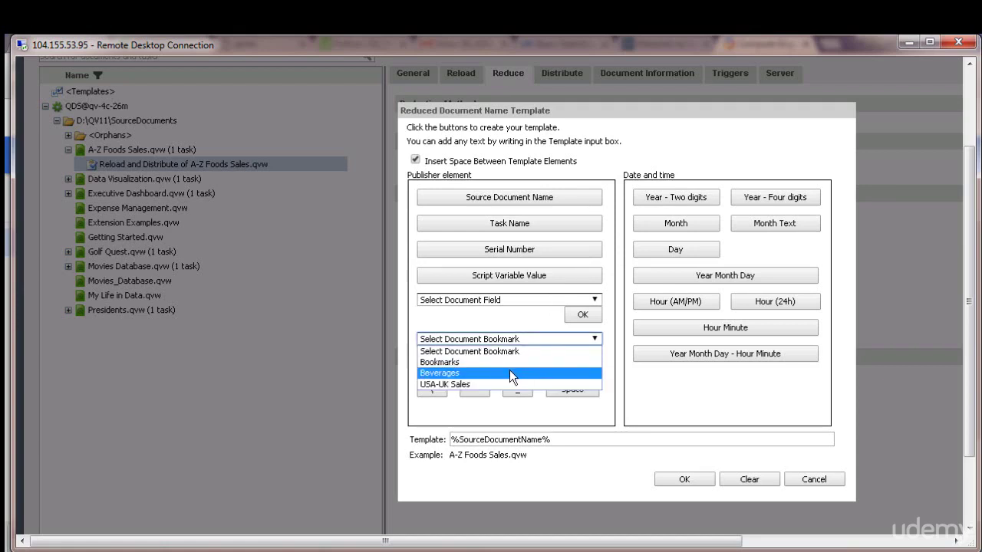
pyautogui.click(509, 372)
pyautogui.click(595, 354)
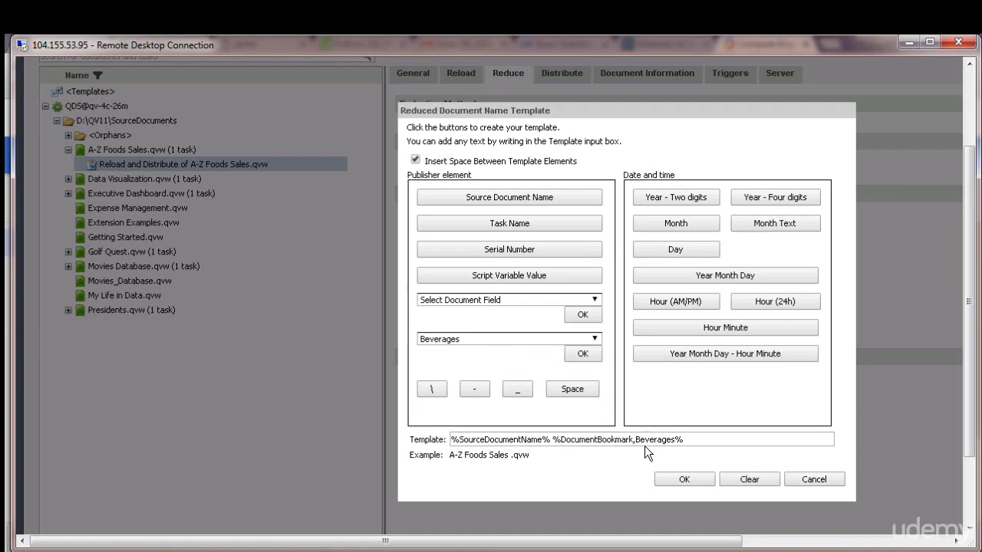
pyautogui.click(691, 480)
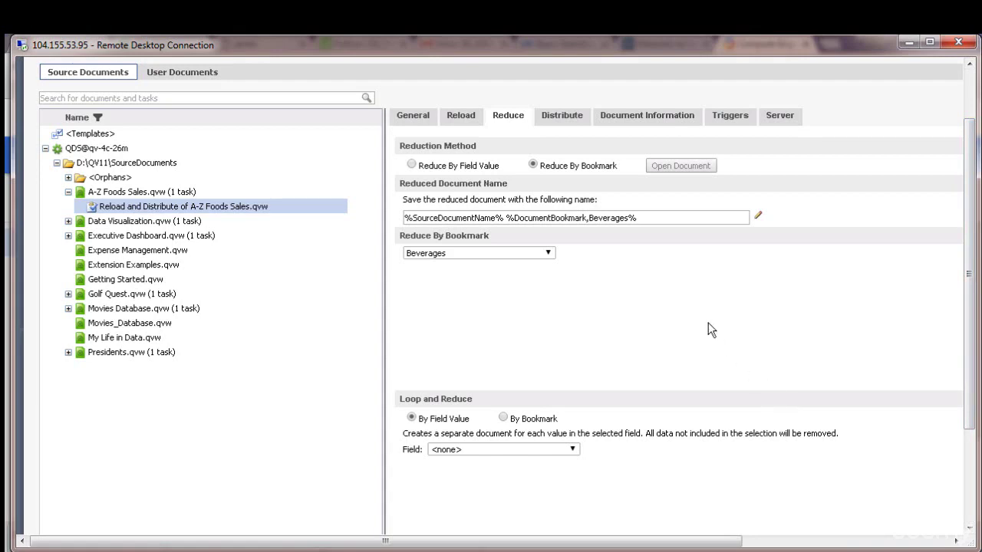
# Step: Review the task's manual distribution targets, then show the Status list with the task Waiting
pyautogui.click(560, 119)
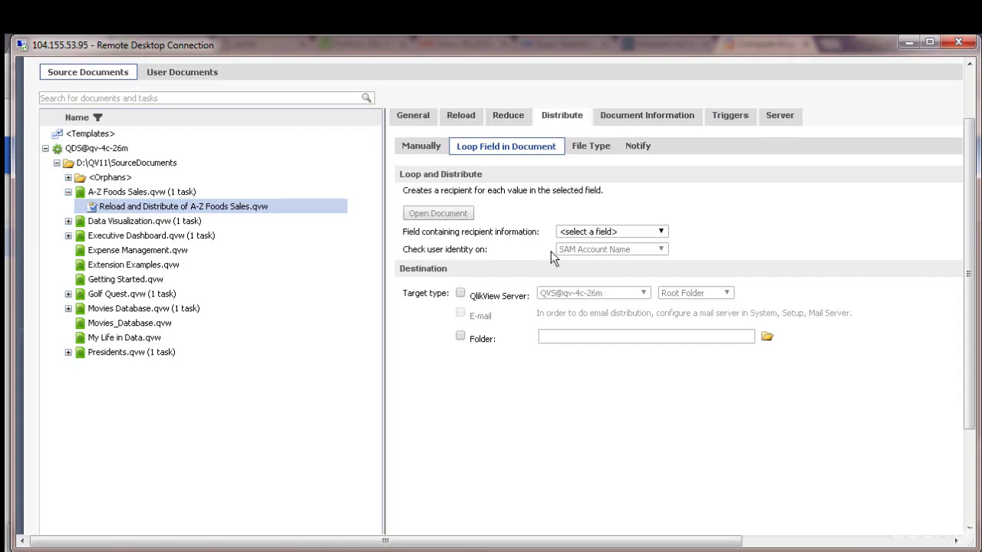
pyautogui.click(408, 147)
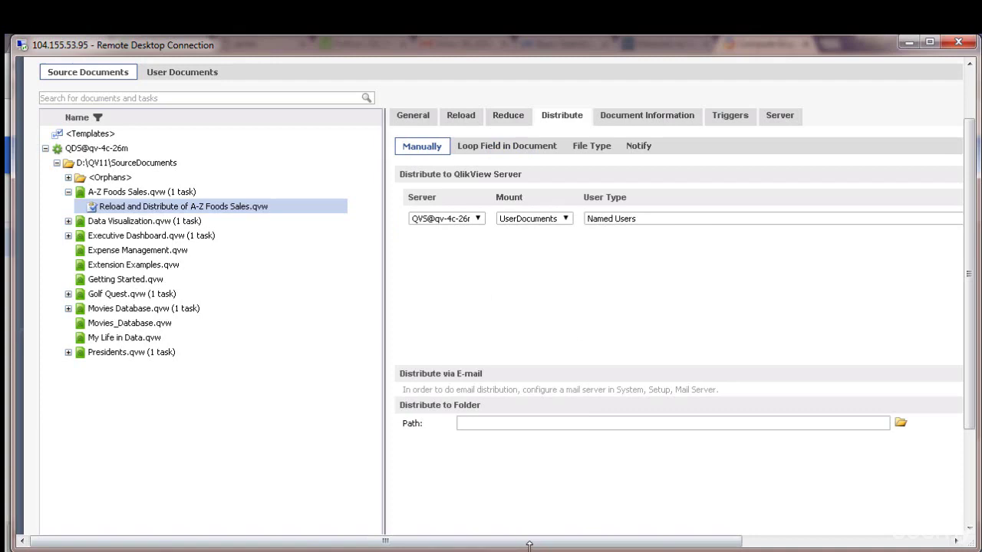
pyautogui.moveTo(530, 543); pyautogui.dragTo(524, 522)
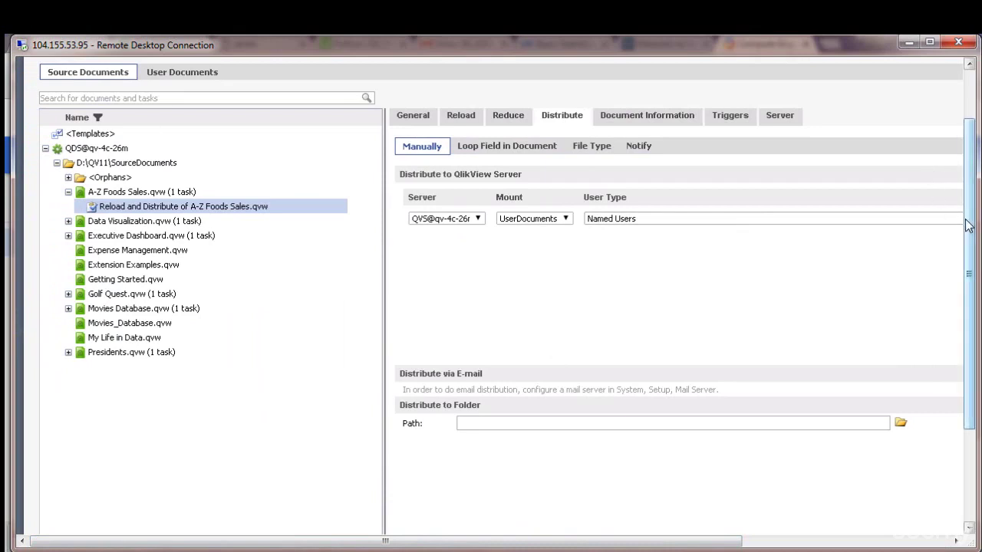
pyautogui.scroll(2, 969, 225)
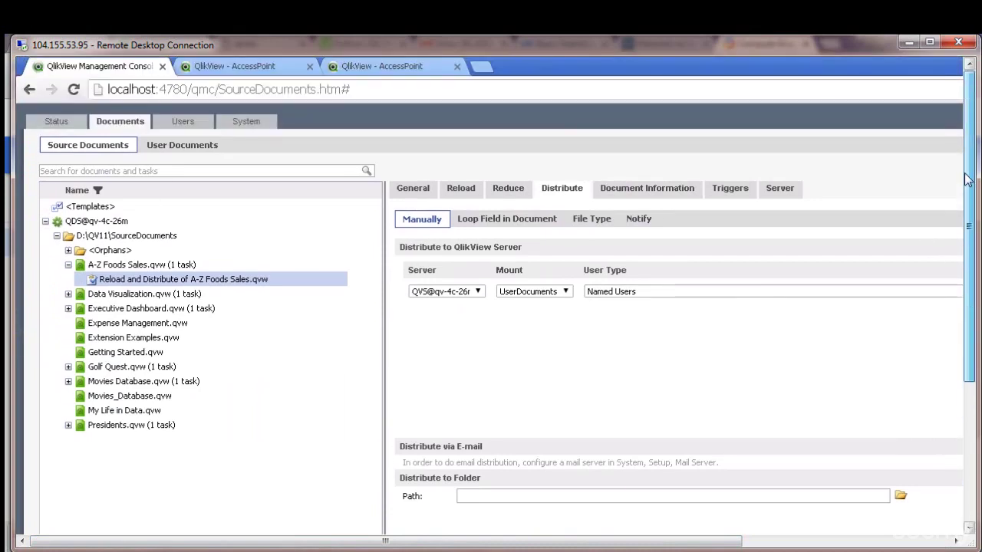
pyautogui.click(51, 121)
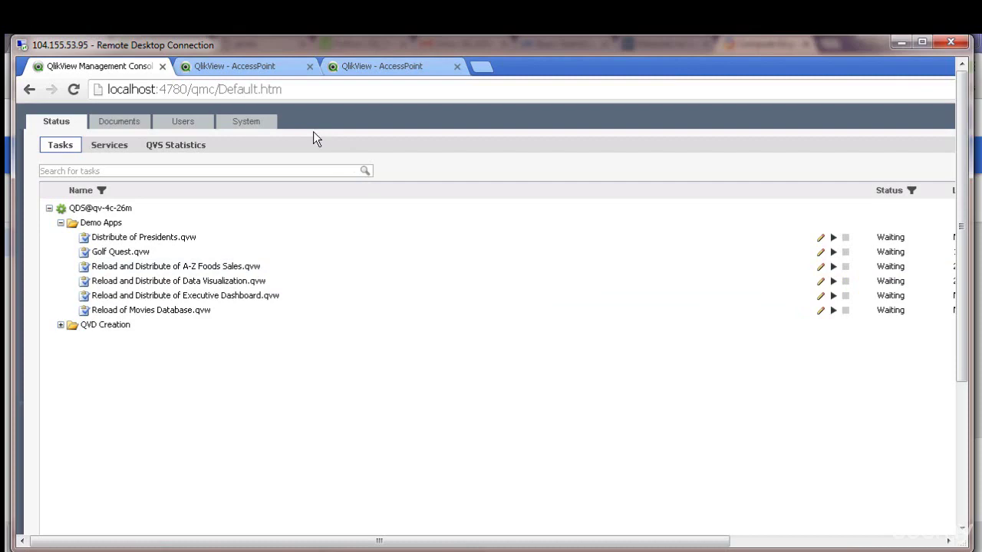
# Step: Refresh the AccessPoint document list and open A-Z Foods Sales Beverages.qvw
pyautogui.click(257, 68)
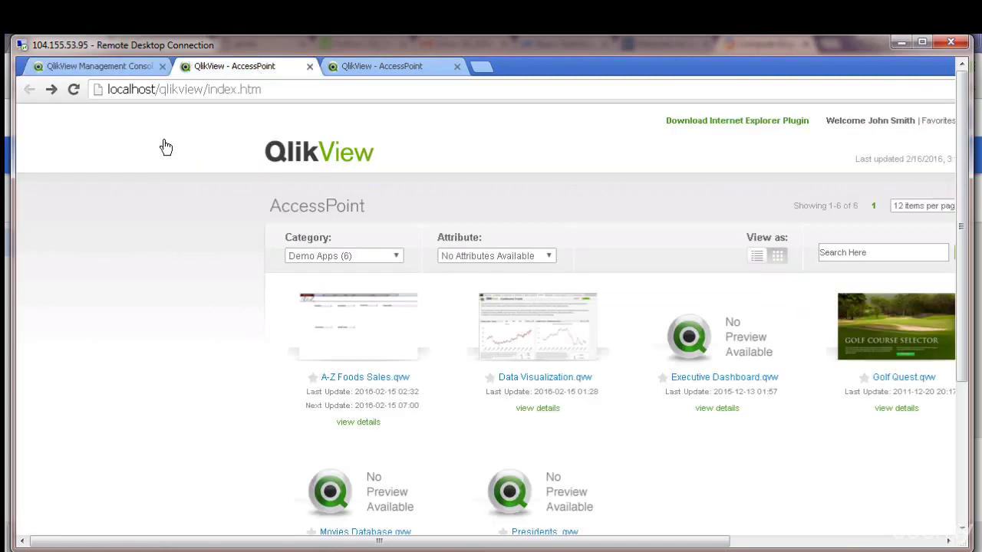
pyautogui.click(75, 91)
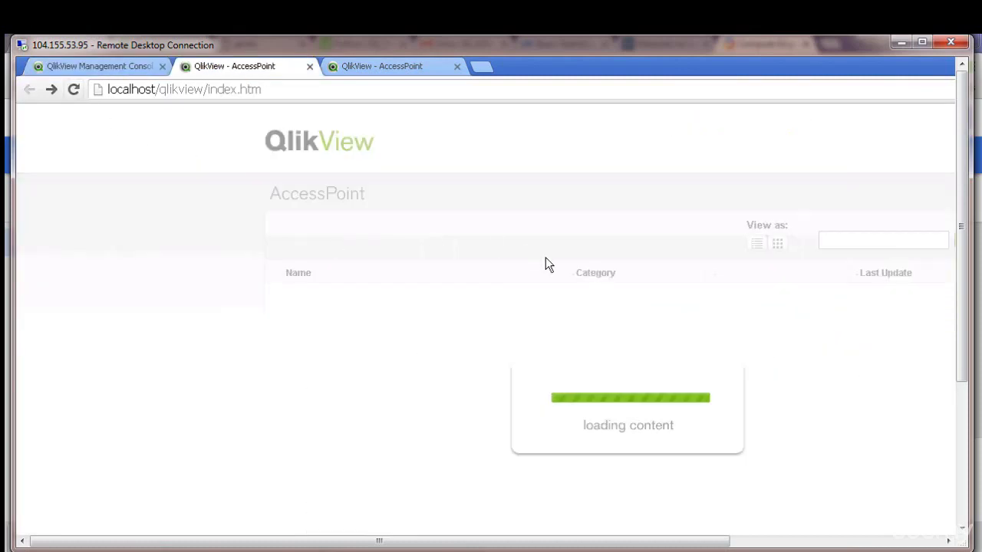
pyautogui.hscroll(3, 383, 345)
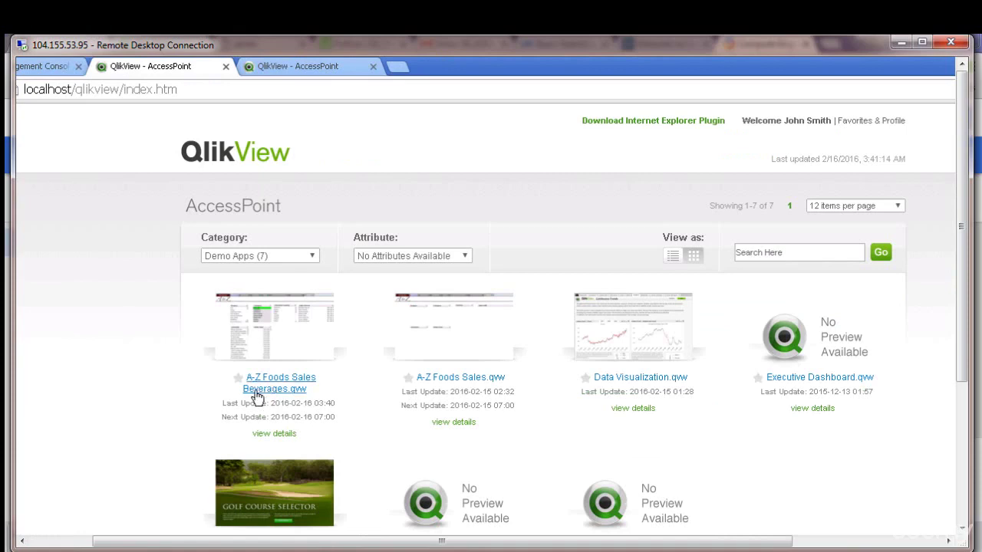
pyautogui.click(257, 397)
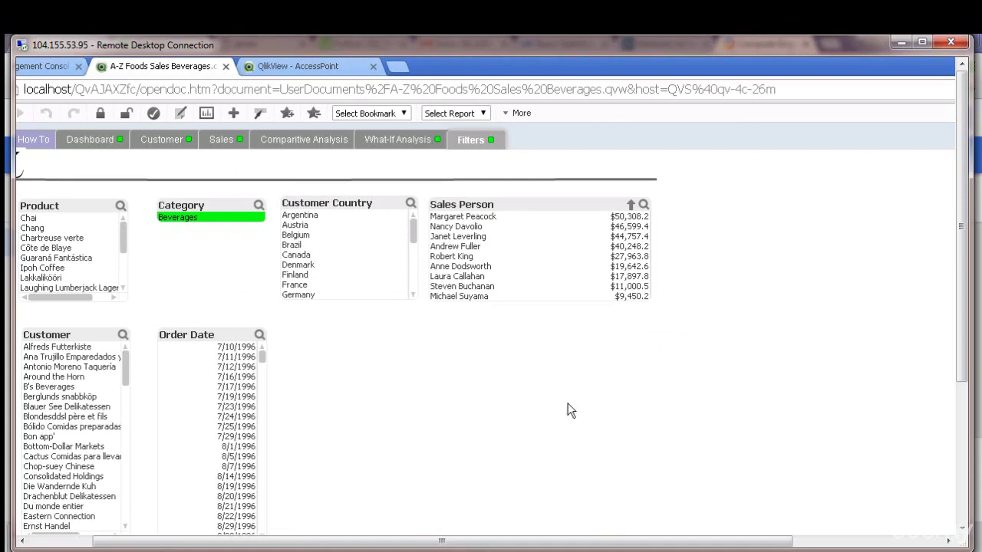
# Step: Compare it with the desktop copy and check the Dashboard and Customer sheets show only Beverages
pyautogui.moveTo(964, 316); pyautogui.dragTo(979, 549)
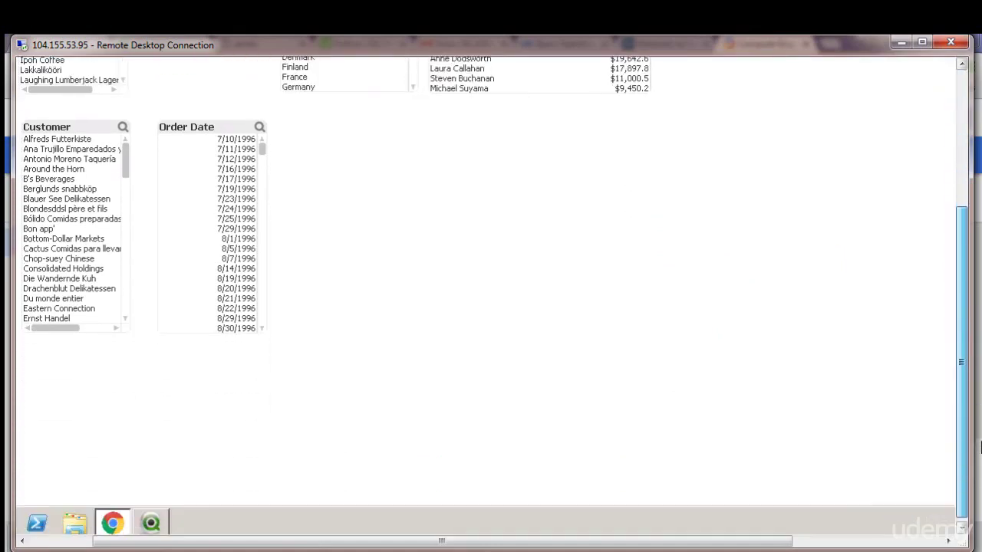
pyautogui.click(151, 523)
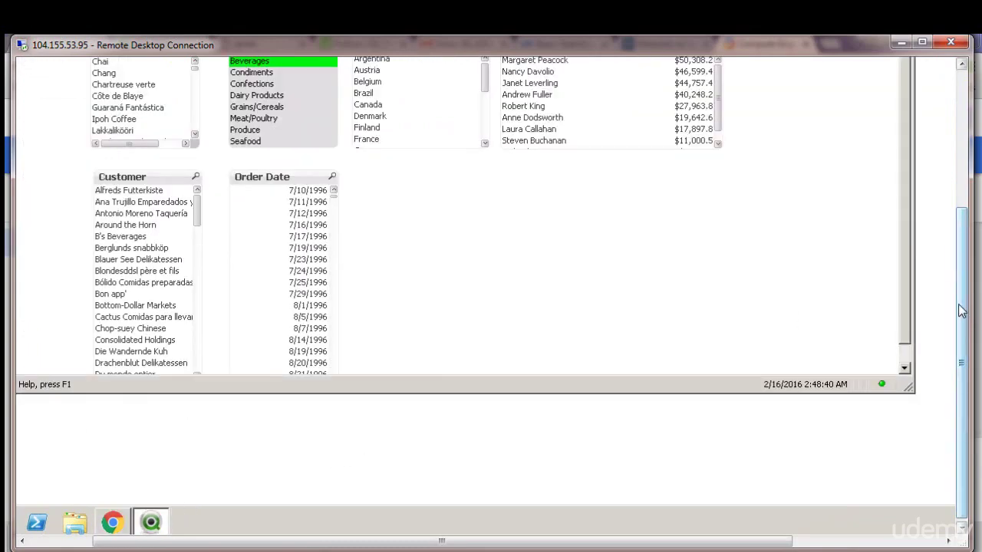
pyautogui.moveTo(961, 316); pyautogui.dragTo(961, 196)
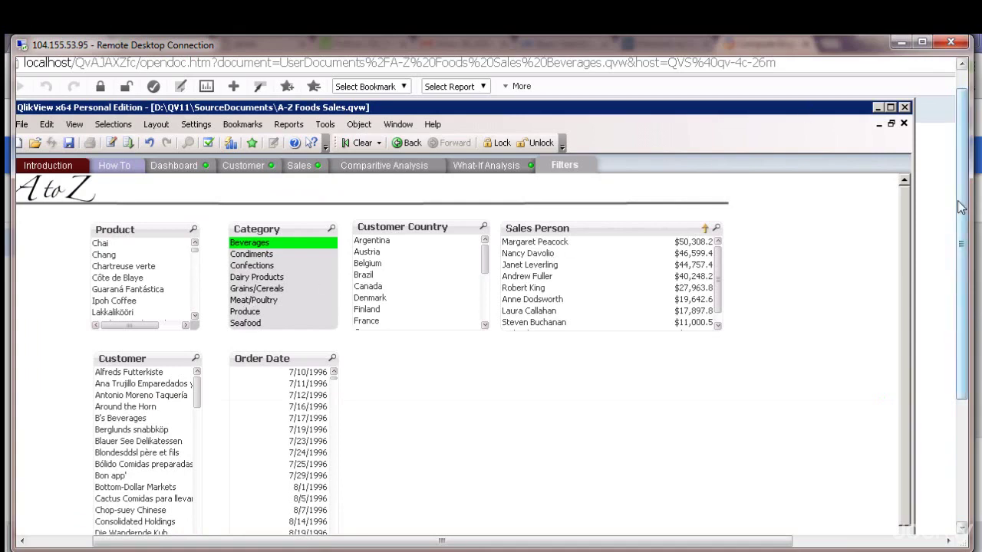
pyautogui.hotkey('alt', 'Tab')
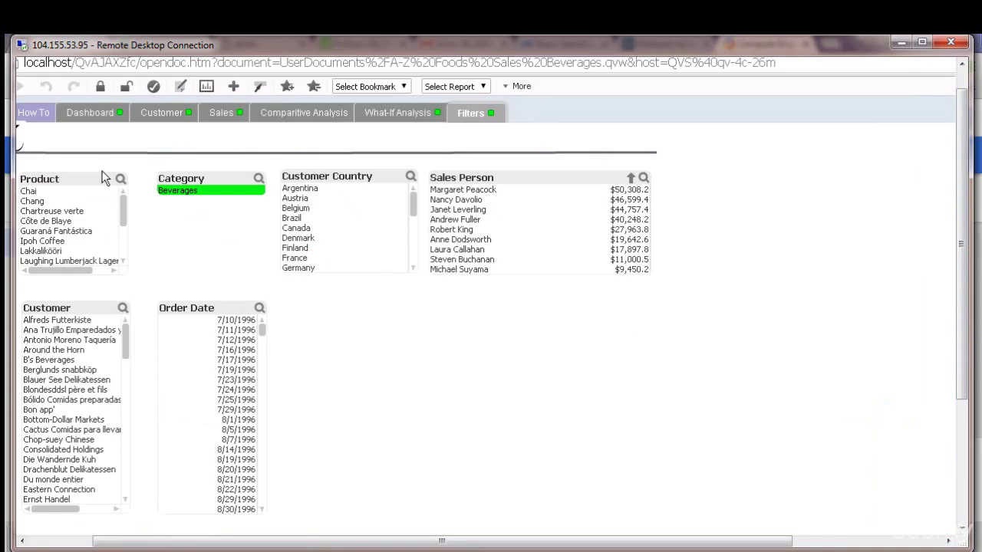
pyautogui.click(90, 115)
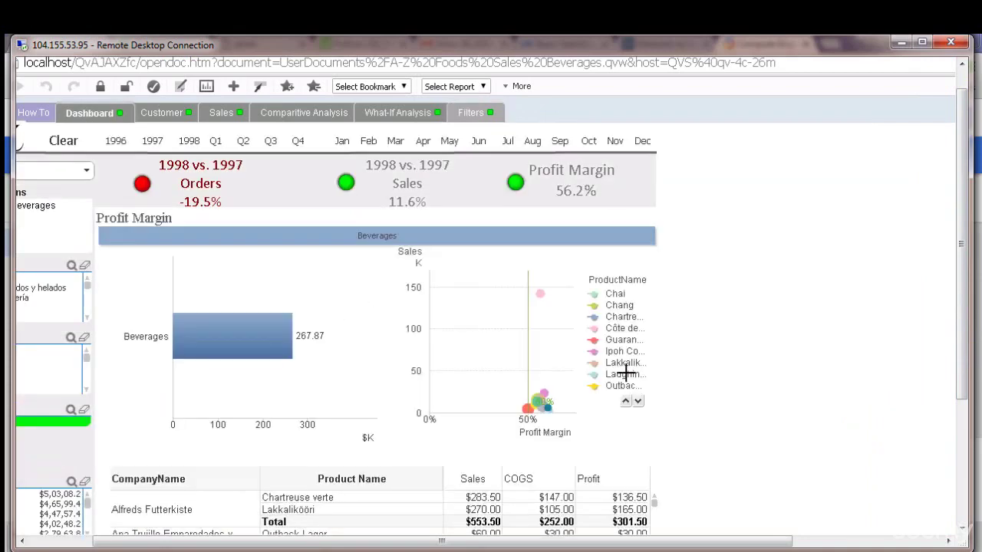
pyautogui.click(176, 113)
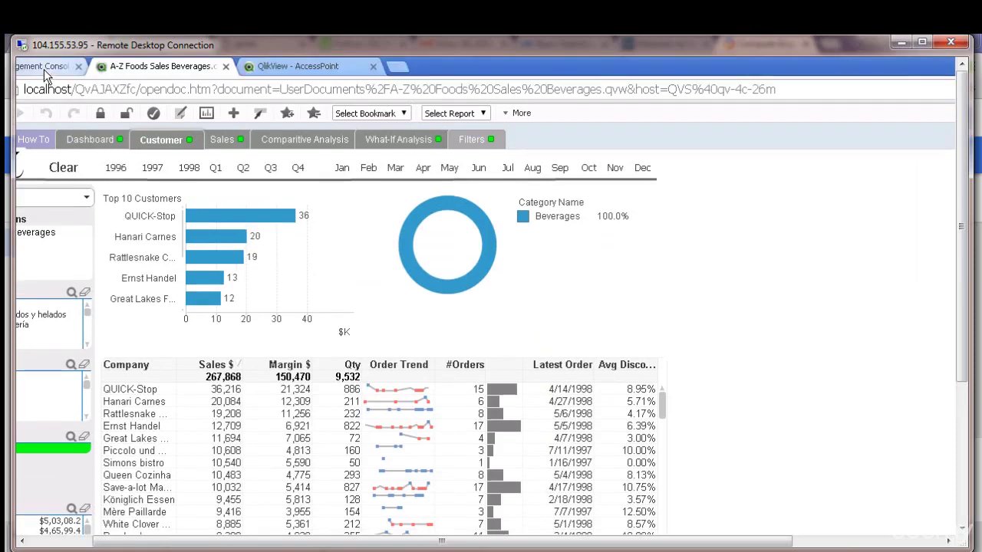
# Step: Open the A-Z Foods Sales task from Source Documents and switch its reduction to Reduce By Field Value
pyautogui.click(44, 68)
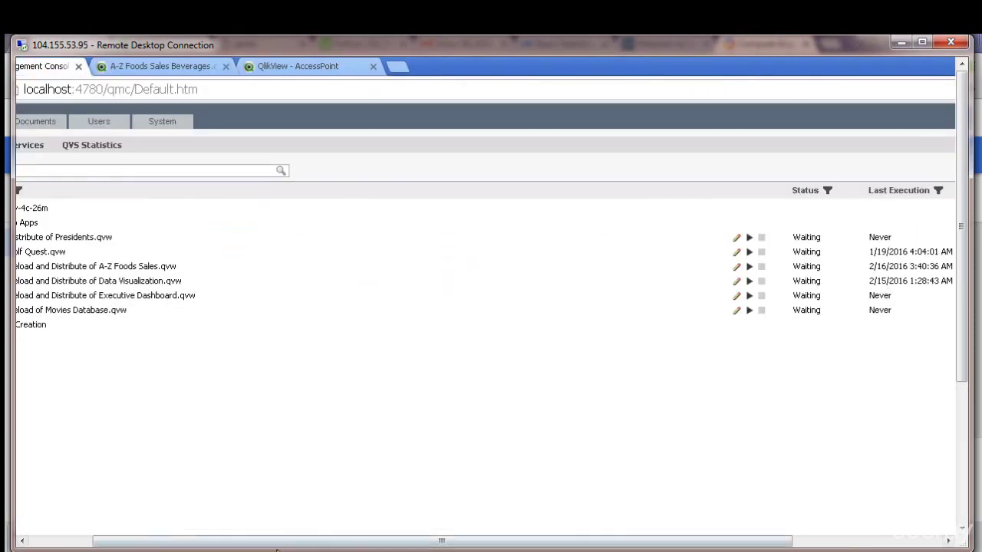
pyautogui.moveTo(267, 541); pyautogui.dragTo(205, 541)
pyautogui.click(119, 121)
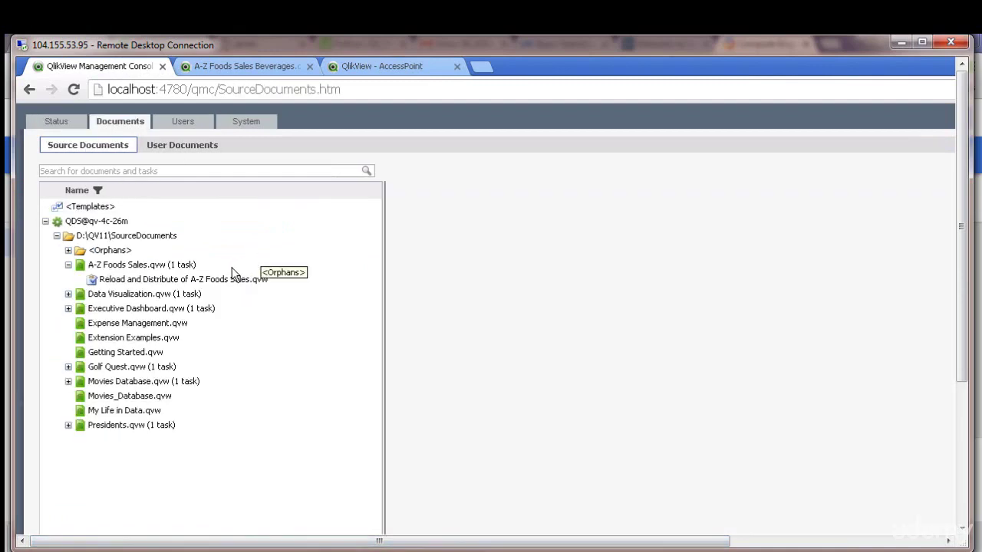
pyautogui.click(203, 285)
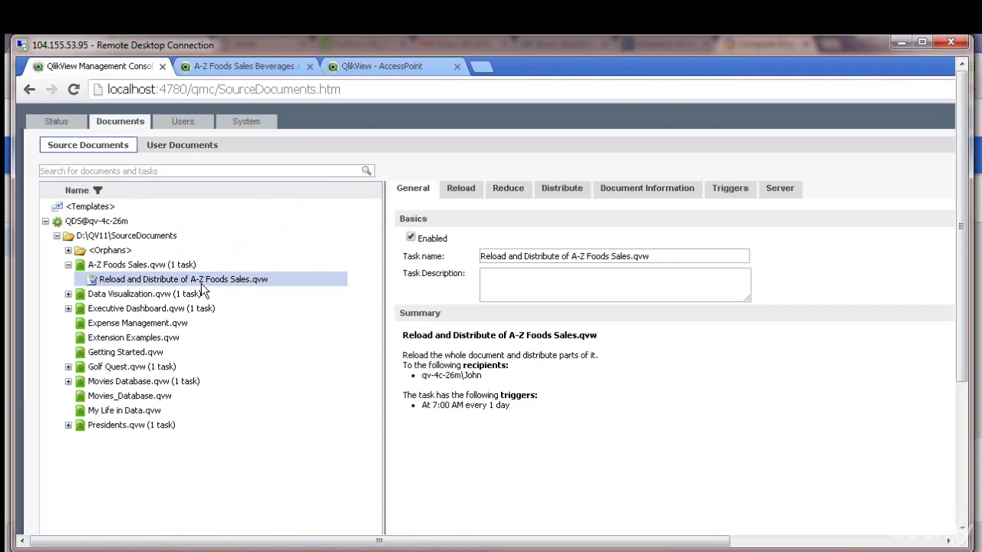
pyautogui.click(507, 188)
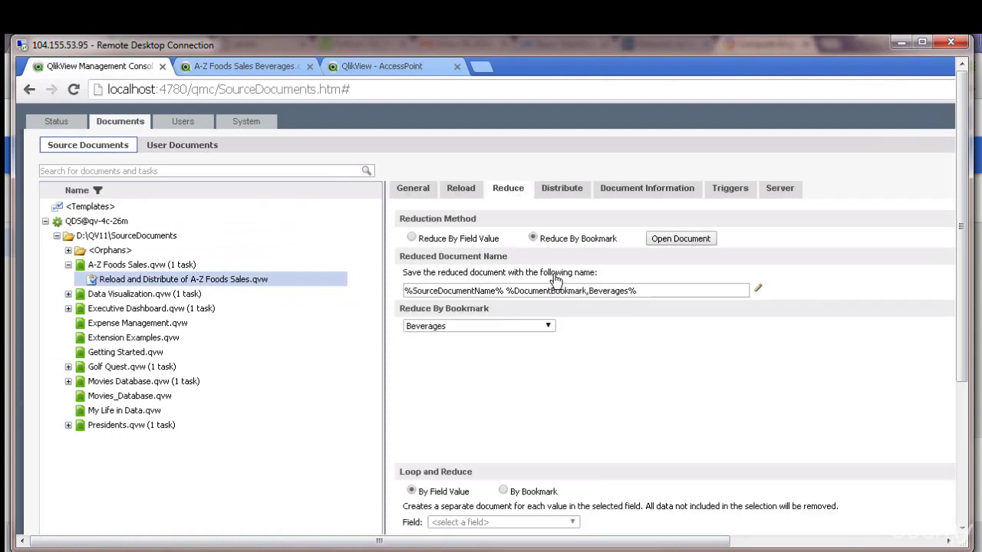
pyautogui.moveTo(548, 541); pyautogui.dragTo(702, 541)
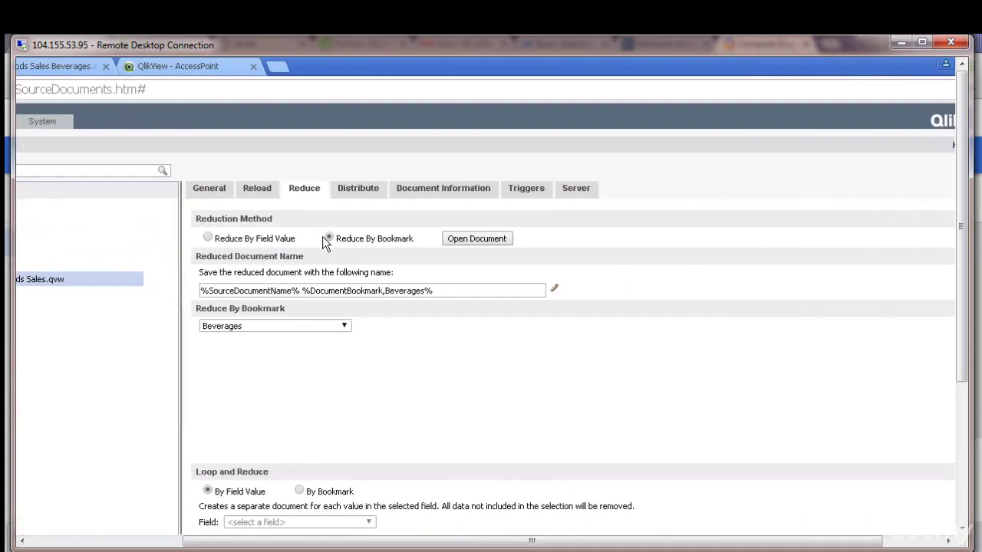
pyautogui.click(208, 239)
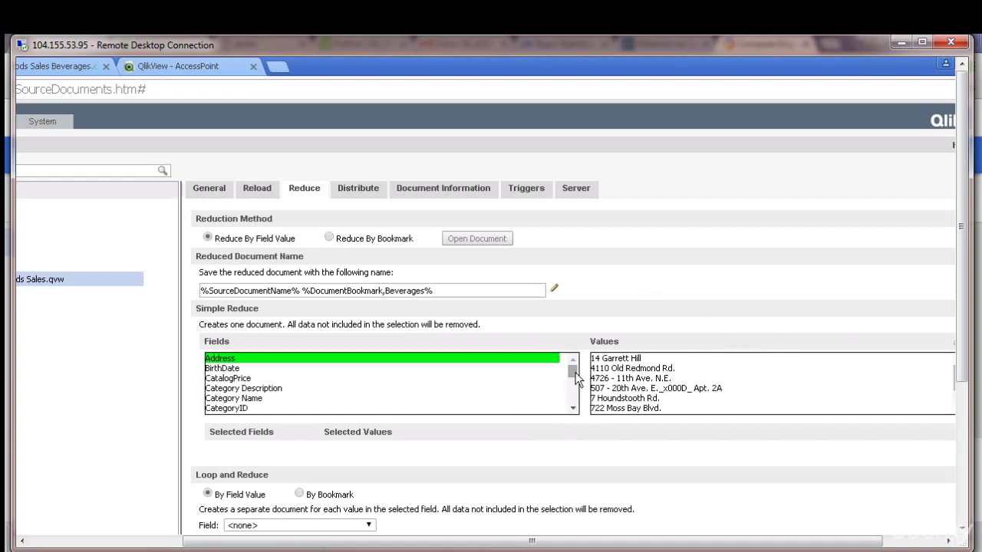
pyautogui.scroll(-4, 576, 376)
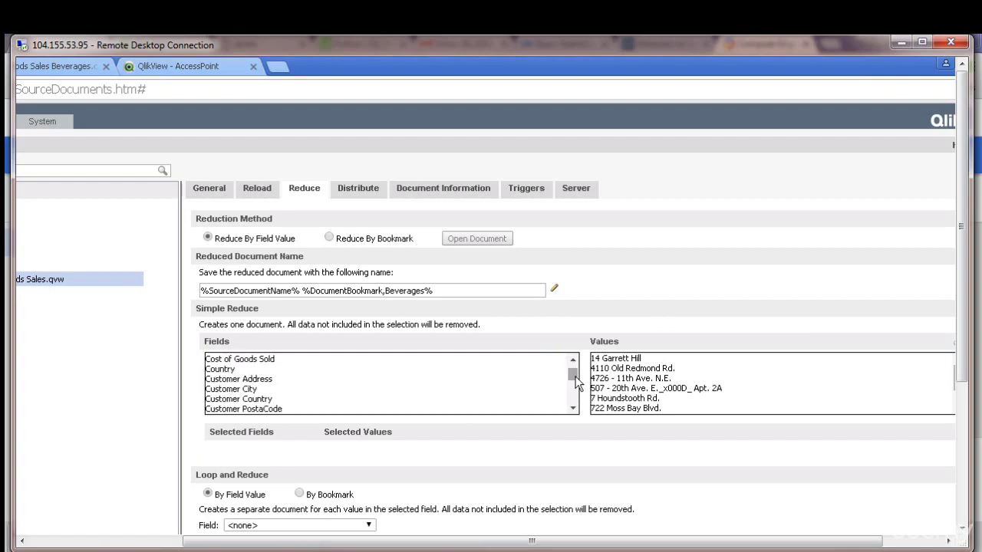
# Step: Choose Customer Country as the Simple Reduce field, keeping Switzerland, UK and USA
pyautogui.click(239, 399)
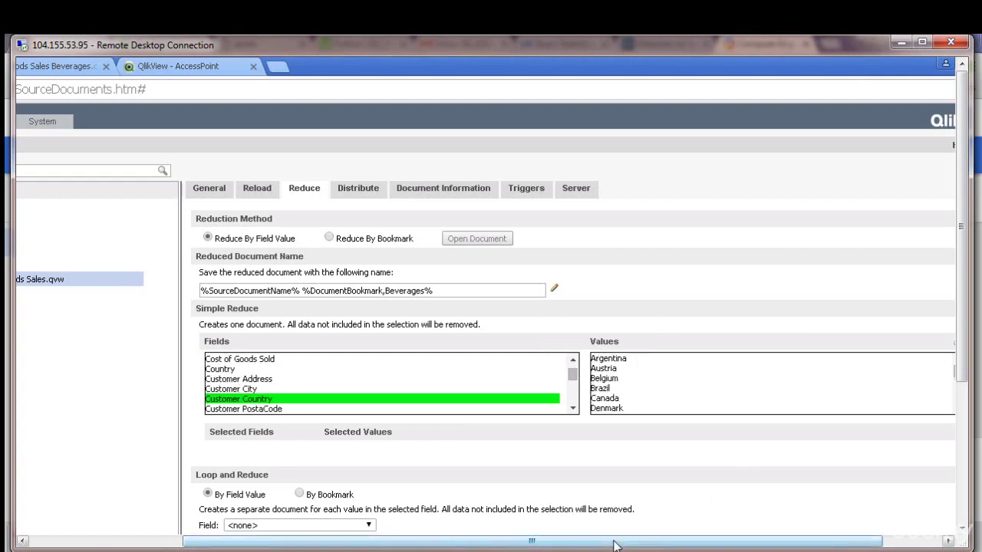
pyautogui.moveTo(613, 545); pyautogui.dragTo(673, 544)
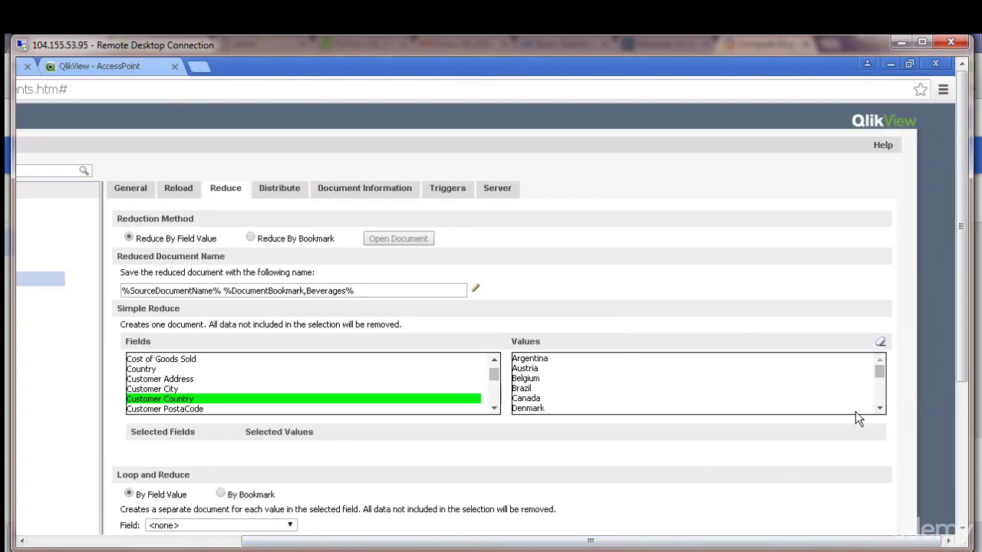
pyautogui.moveTo(879, 374); pyautogui.dragTo(882, 401)
pyautogui.moveTo(529, 380); pyautogui.dragTo(567, 417)
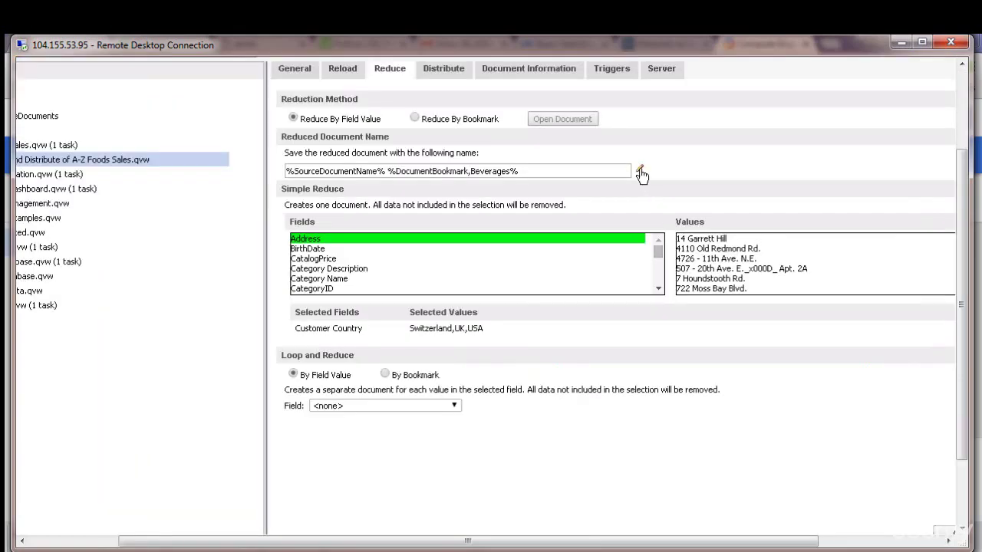
# Step: Set the reduced document name template to %SourceDocumentName% %DocumentField,Customer Country%
pyautogui.click(641, 171)
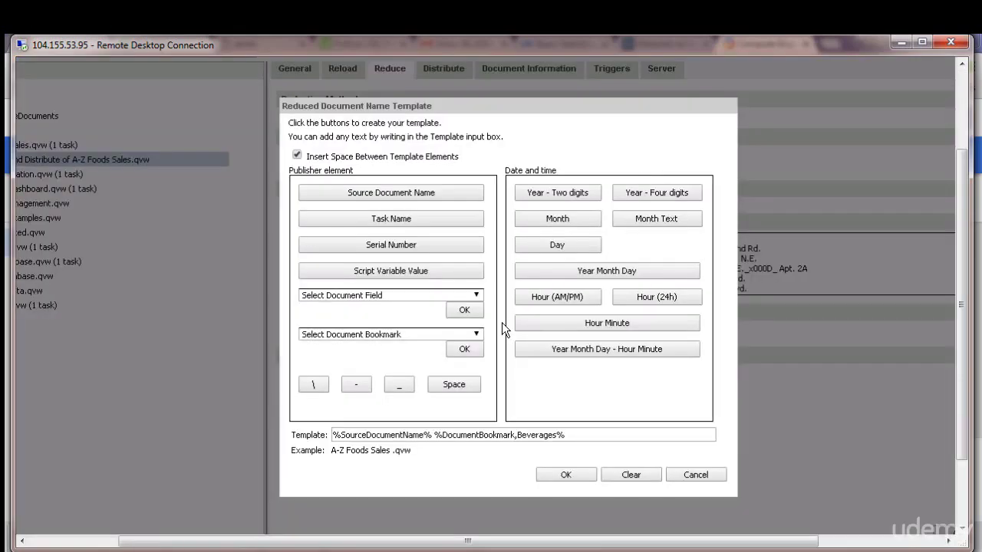
pyautogui.click(402, 295)
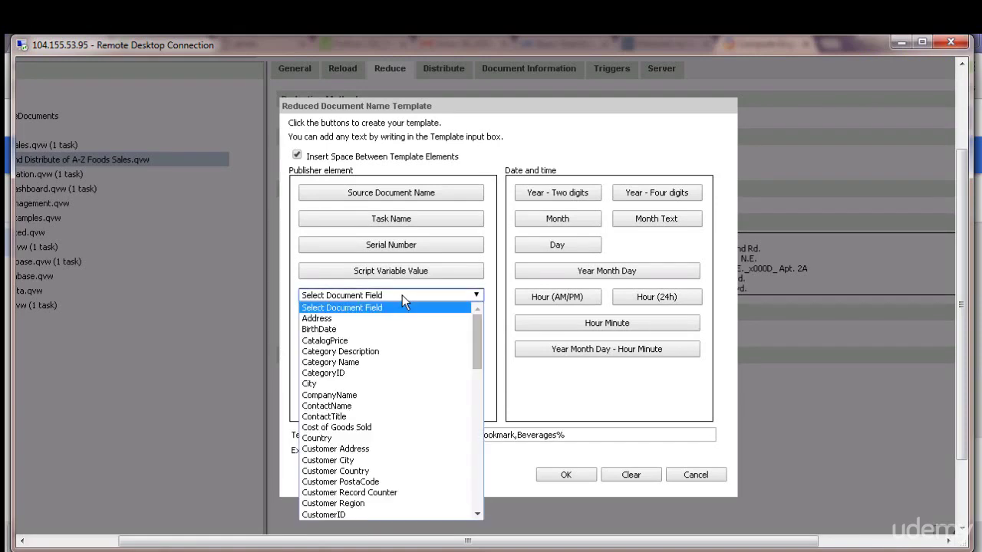
pyautogui.click(394, 469)
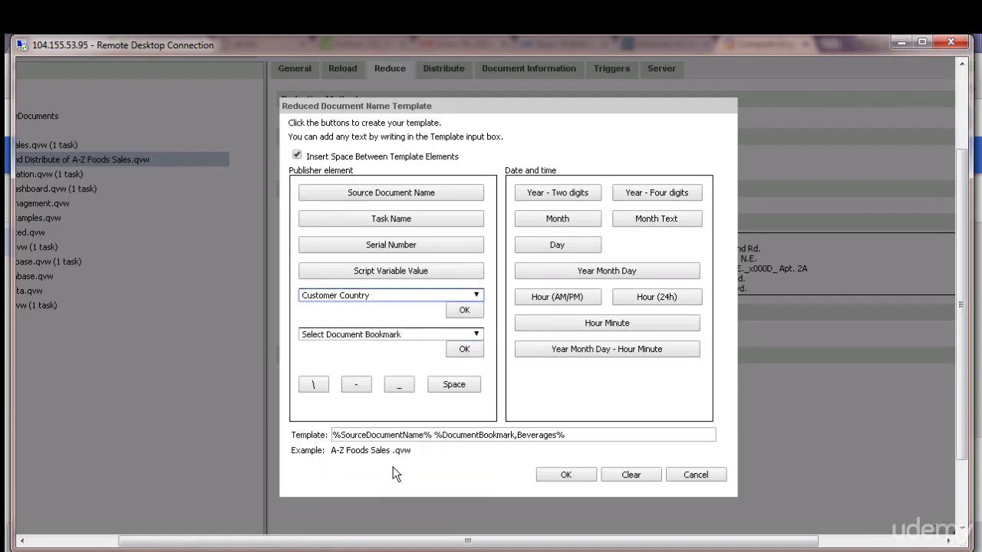
pyautogui.click(441, 438)
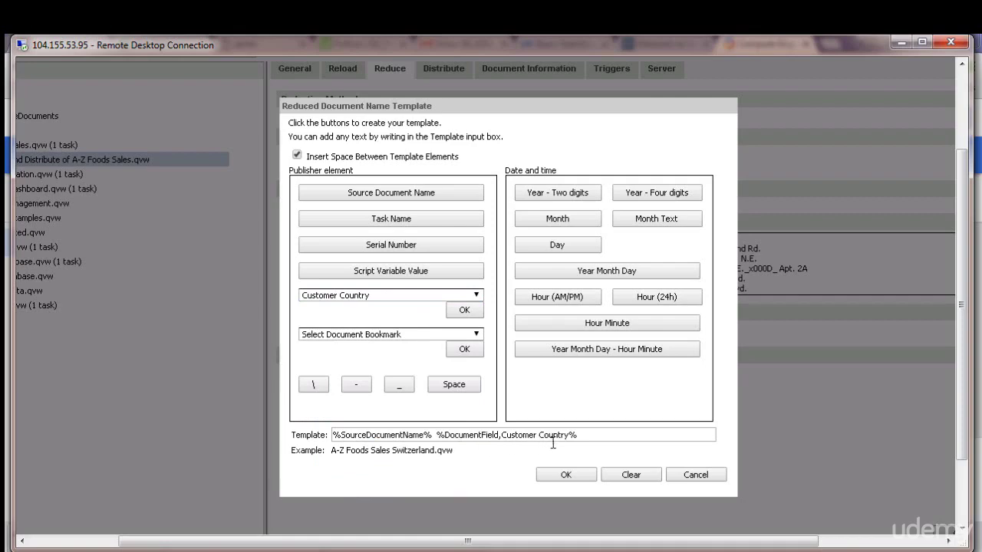
pyautogui.click(566, 476)
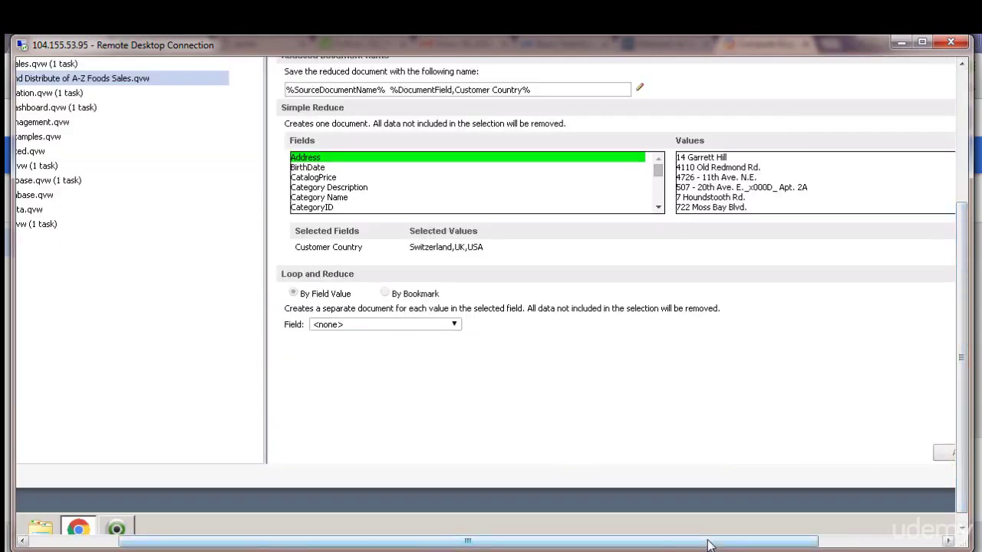
# Step: Show the Status task list with the Reload and Distribute of A-Z Foods Sales.qvw task Waiting
pyautogui.moveTo(707, 545); pyautogui.dragTo(611, 544)
pyautogui.scroll(5, 363, 260)
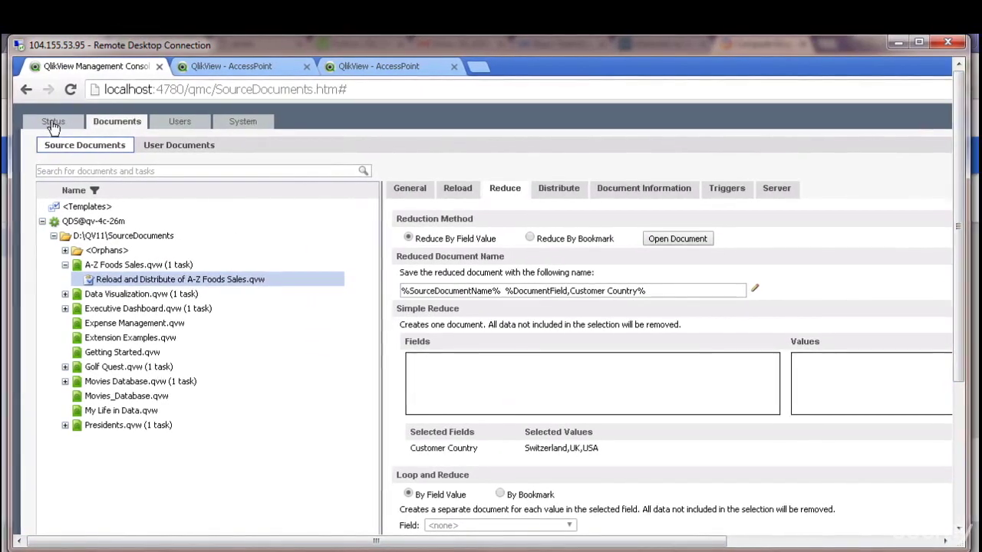
pyautogui.click(53, 123)
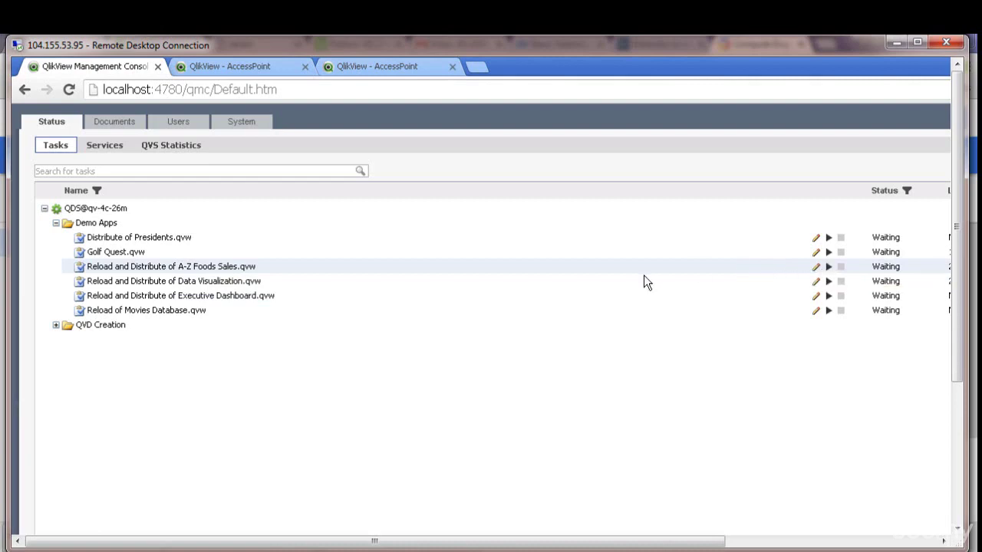
# Step: Refresh AccessPoint, open A-Z Foods Sales Switzerland, and clear its current selections
pyautogui.click(237, 72)
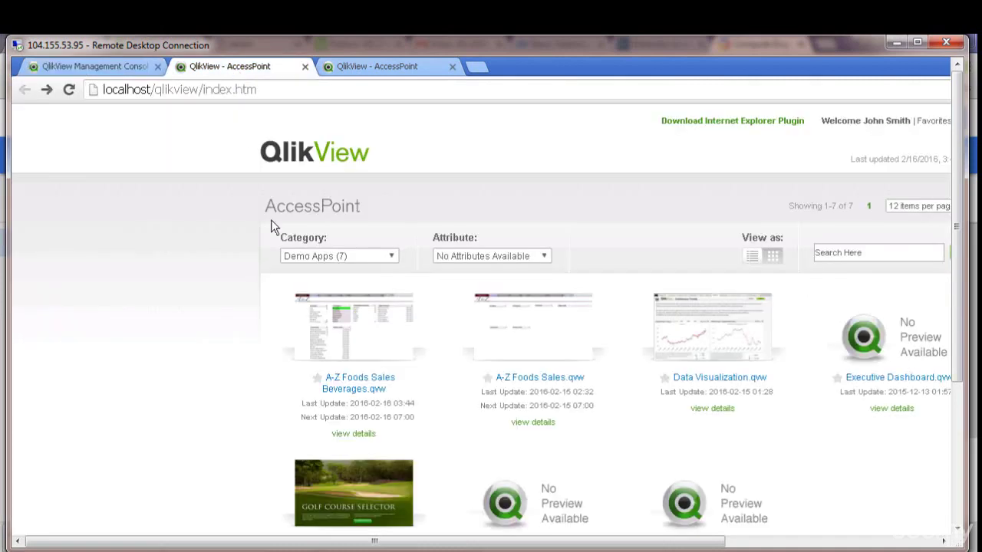
pyautogui.click(68, 90)
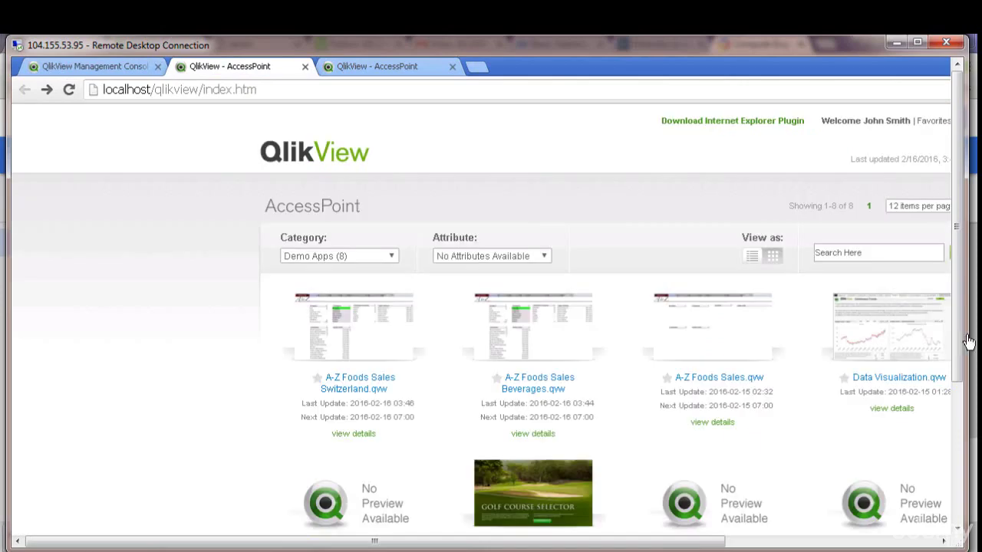
pyautogui.moveTo(958, 331); pyautogui.dragTo(958, 388)
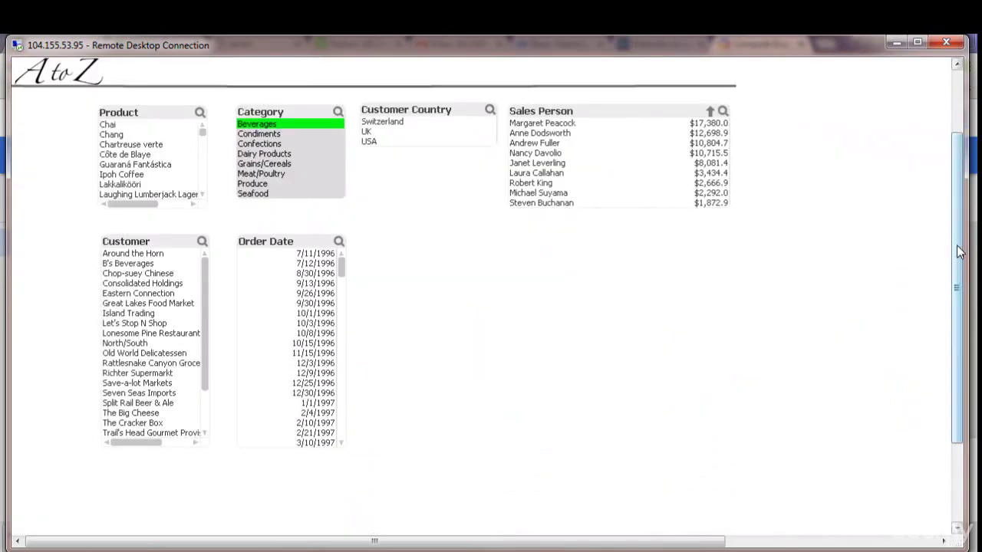
pyautogui.moveTo(958, 249); pyautogui.dragTo(958, 196)
pyautogui.click(39, 113)
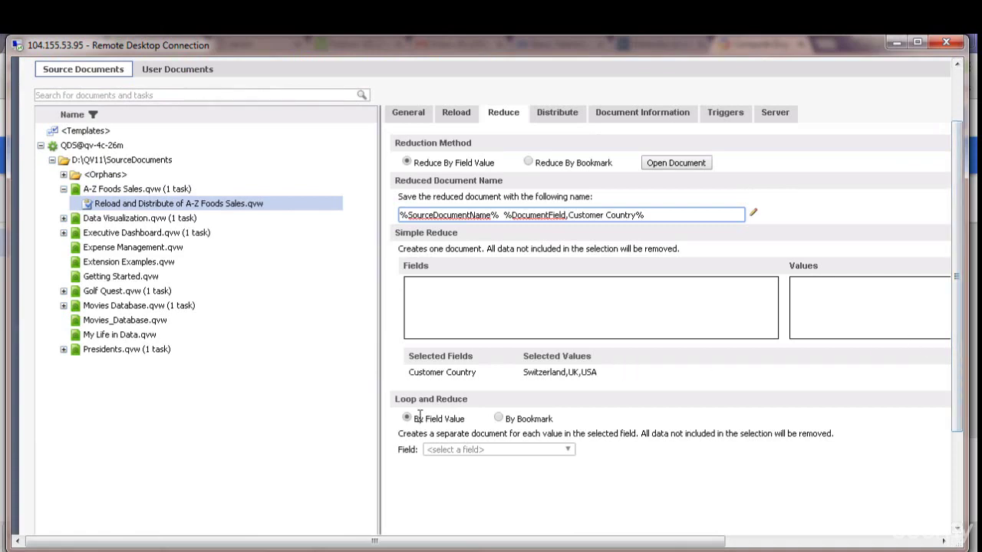
# Step: Remove the Customer Country part from the reduced document name
pyautogui.moveTo(503, 215); pyautogui.dragTo(643, 216)
pyautogui.press('BackSpace')
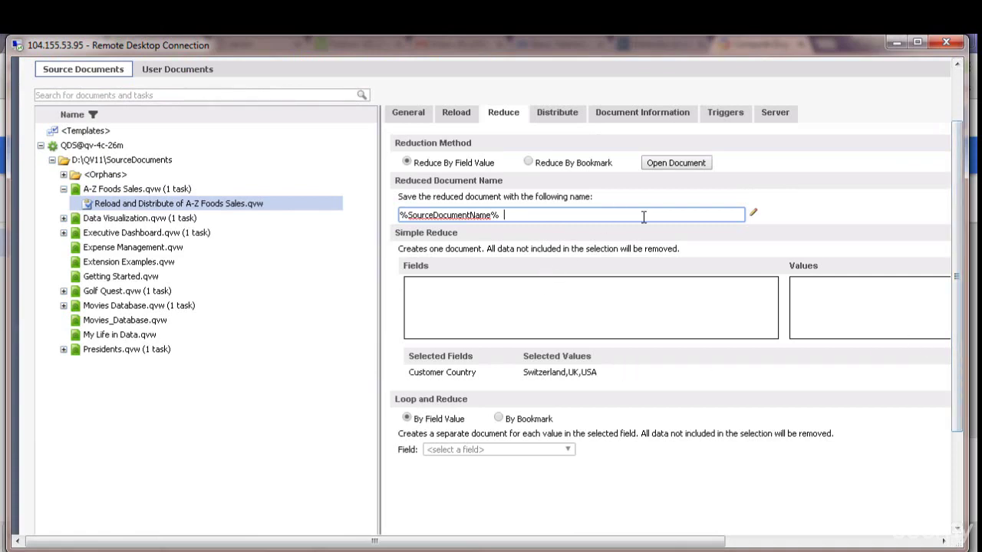
pyautogui.click(746, 183)
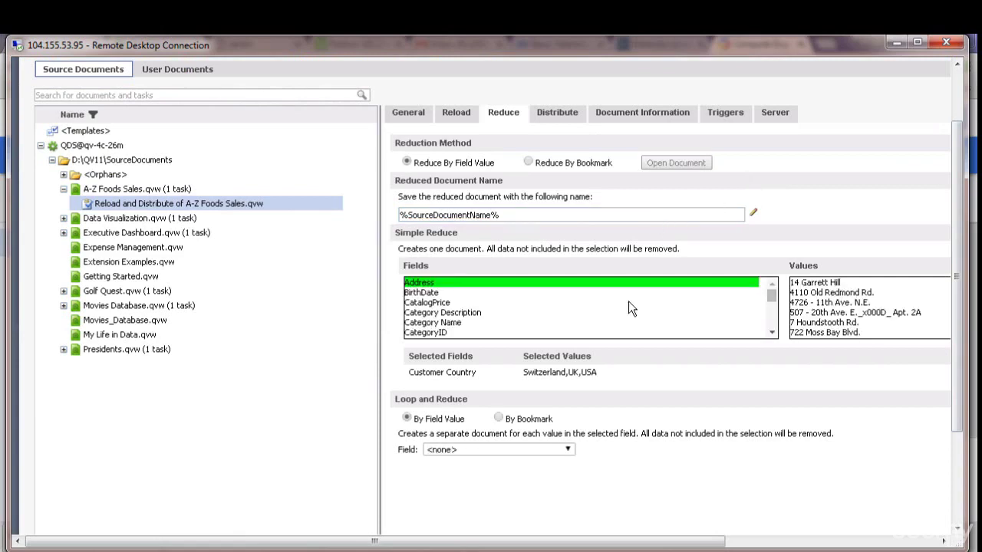
# Step: Set Loop and Reduce to run by the Sales Person field
pyautogui.click(529, 449)
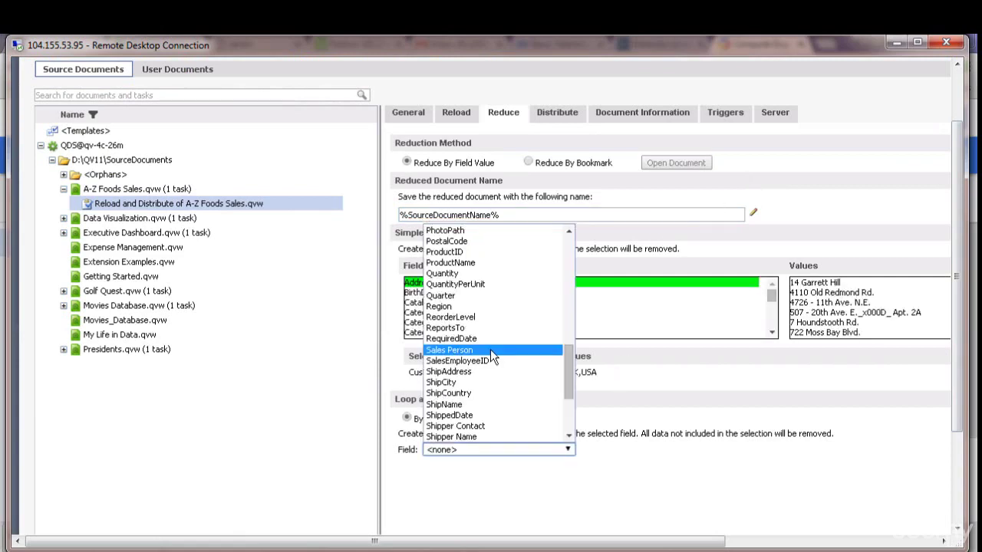
pyautogui.click(490, 352)
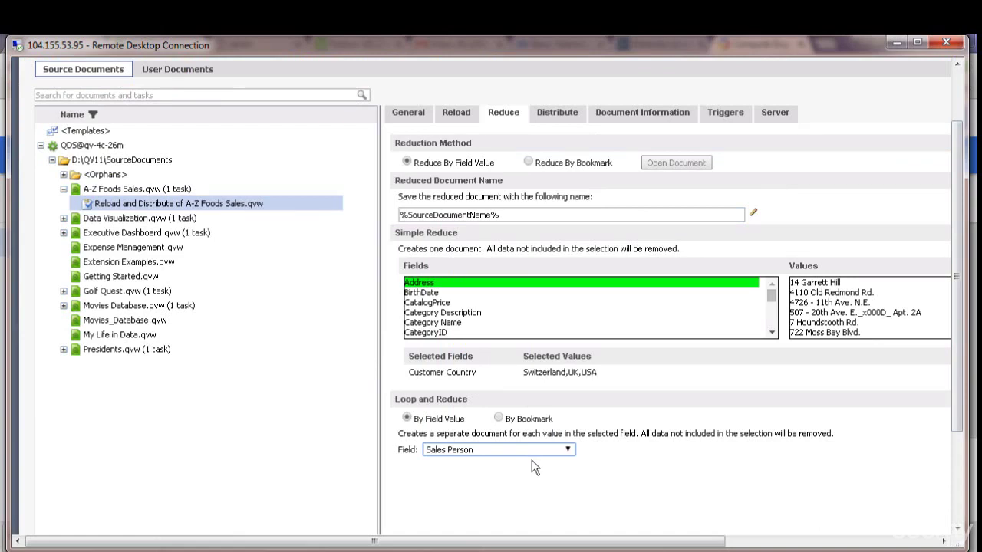
pyautogui.moveTo(956, 371); pyautogui.dragTo(965, 455)
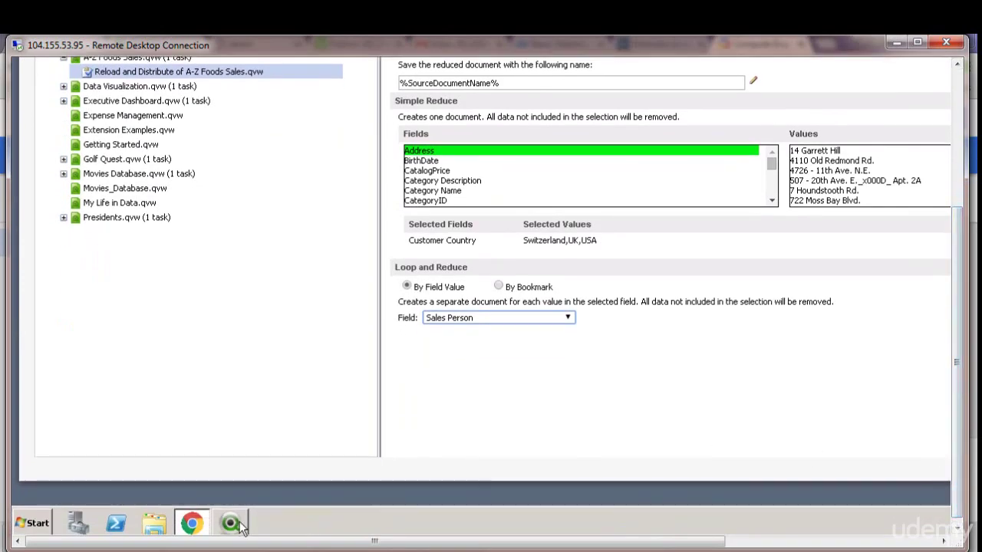
pyautogui.click(238, 527)
pyautogui.moveTo(957, 385); pyautogui.dragTo(957, 293)
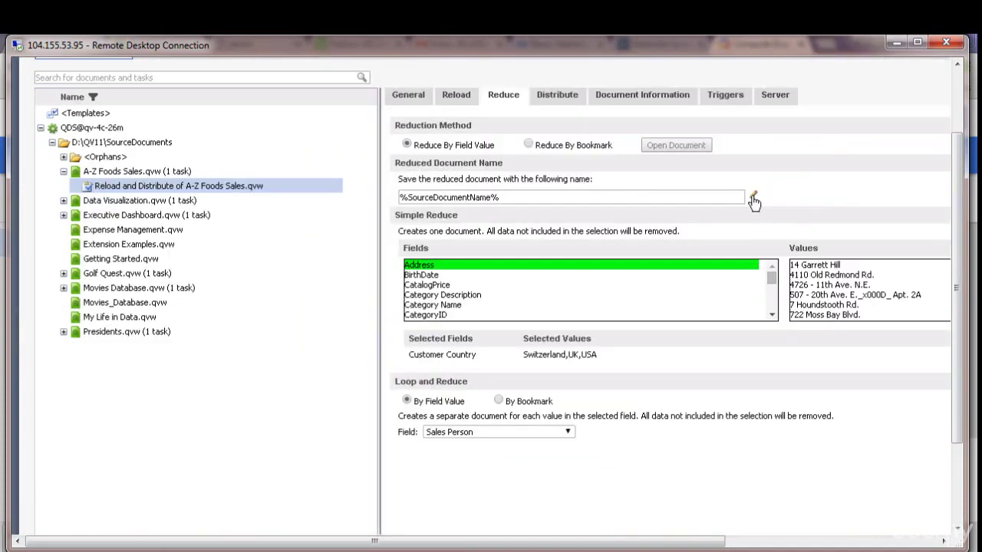
# Step: Set the name template to %SourceDocumentName% %DocumentField,Sales Person% and apply the reduce settings
pyautogui.click(754, 199)
pyautogui.click(590, 322)
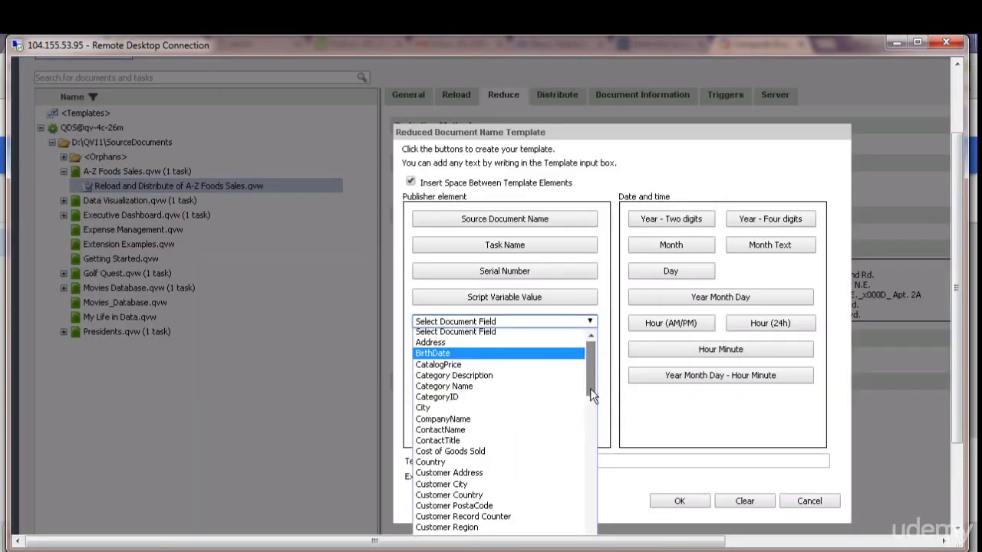
pyautogui.scroll(-4, 591, 407)
pyautogui.moveTo(591, 449); pyautogui.dragTo(593, 498)
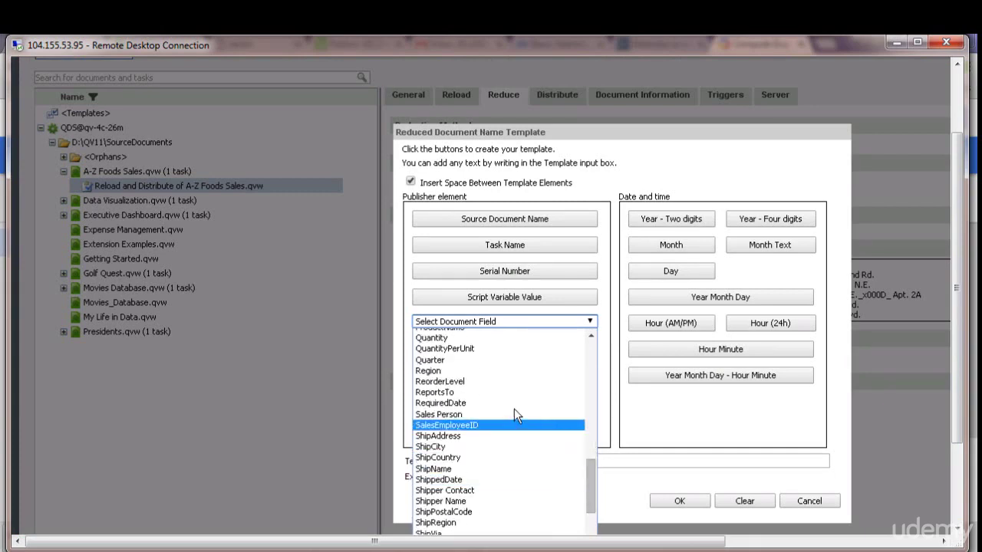
pyautogui.click(510, 414)
pyautogui.click(578, 338)
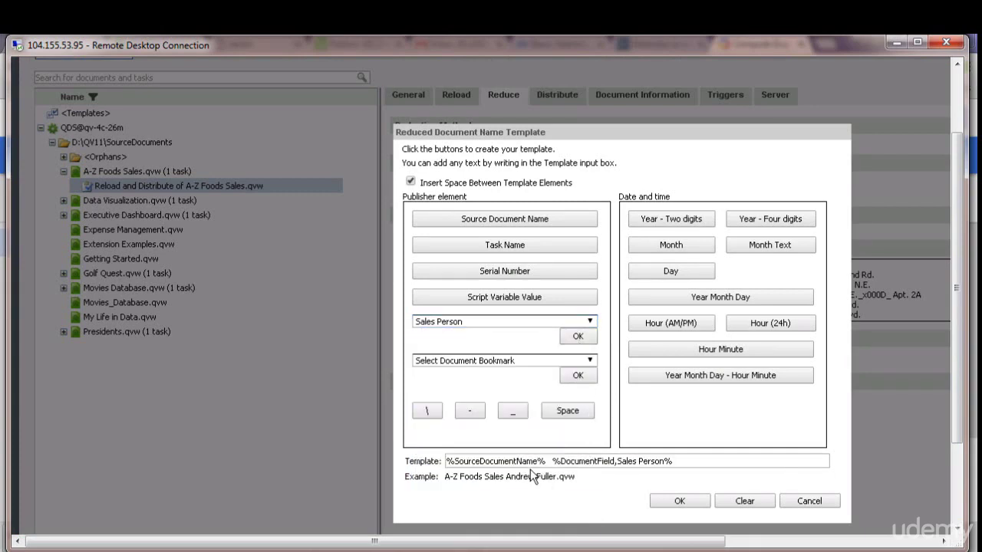
pyautogui.click(681, 502)
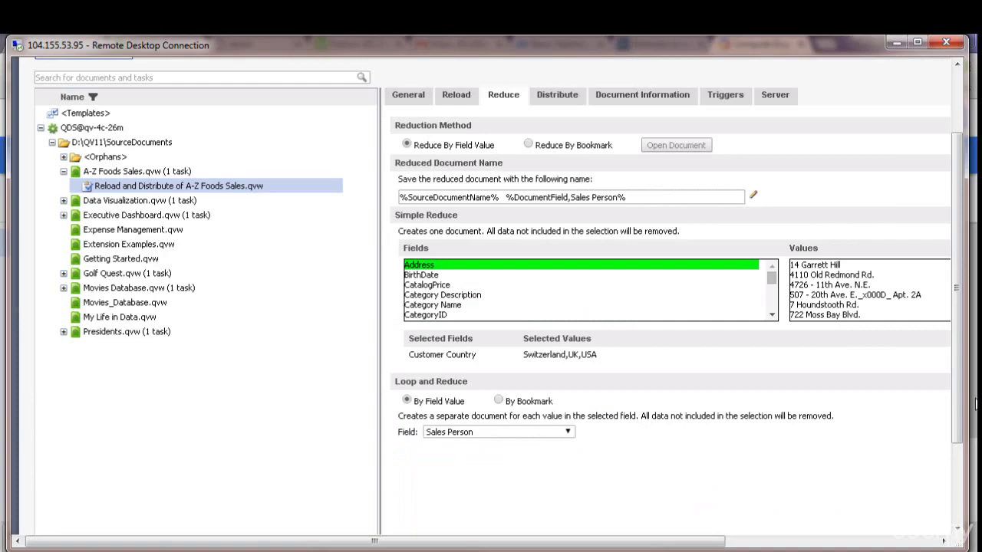
pyautogui.moveTo(974, 400); pyautogui.dragTo(973, 460)
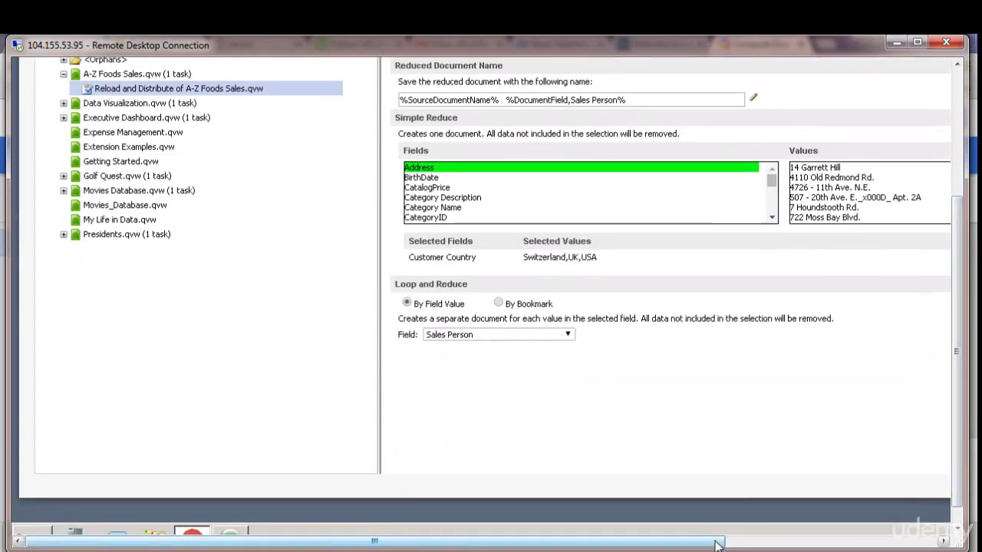
pyautogui.moveTo(720, 541); pyautogui.dragTo(865, 541)
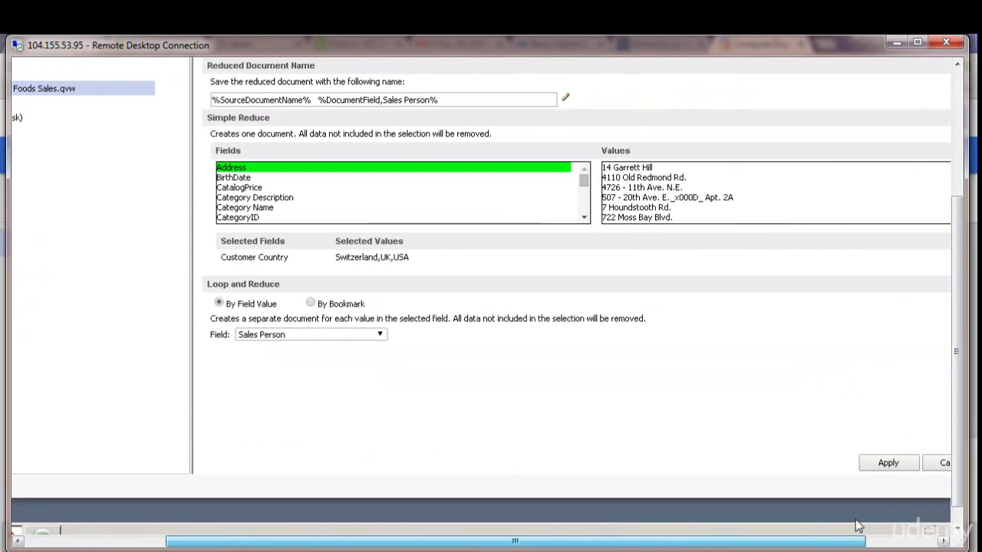
pyautogui.click(887, 463)
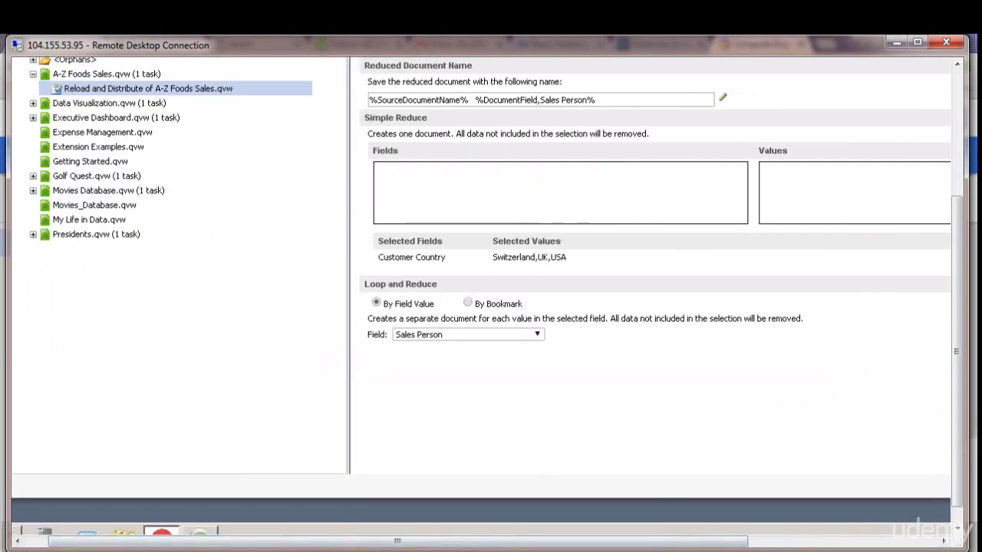
# Step: Run the Reload and Distribute of A-Z Foods Sales.qvw task from Status > Tasks
pyautogui.moveTo(956, 415); pyautogui.dragTo(928, 226)
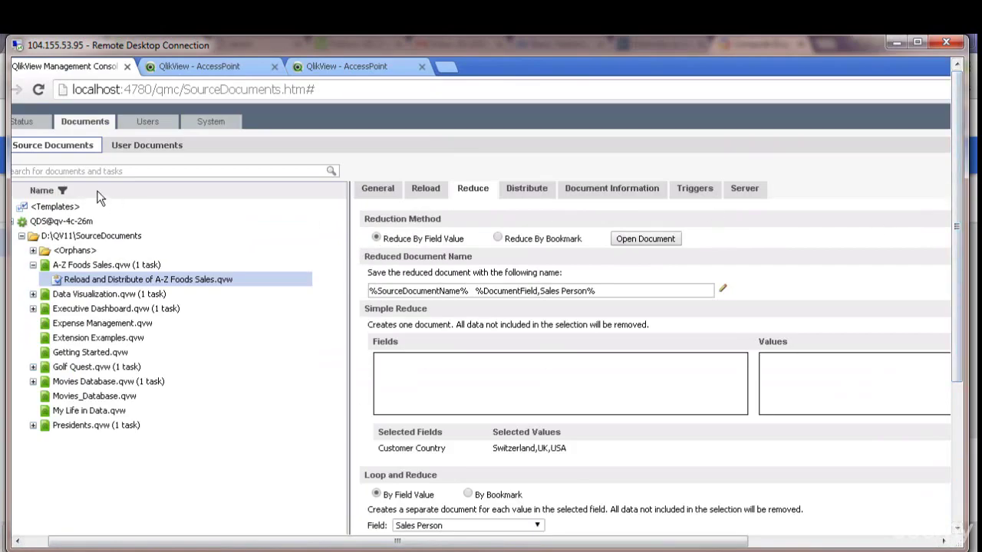
pyautogui.click(29, 123)
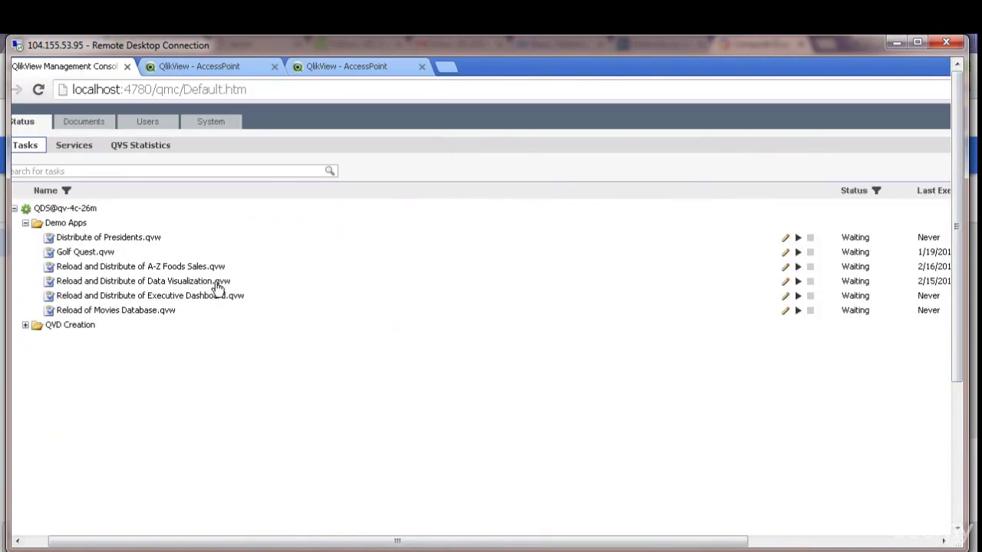
pyautogui.click(798, 266)
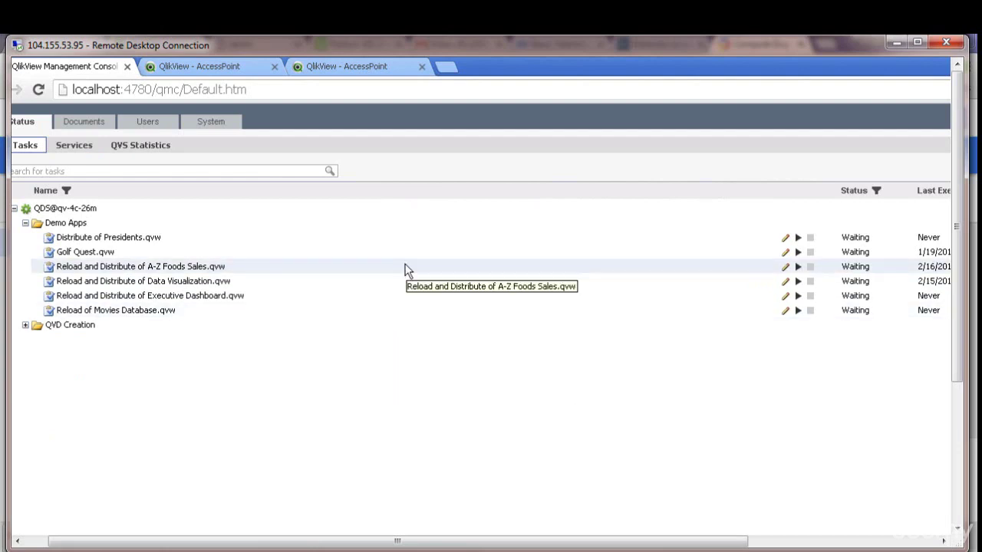
# Step: Refresh the AccessPoint listing and open A-Z Foods Sales Andrew Fuller.qvw
pyautogui.click(212, 71)
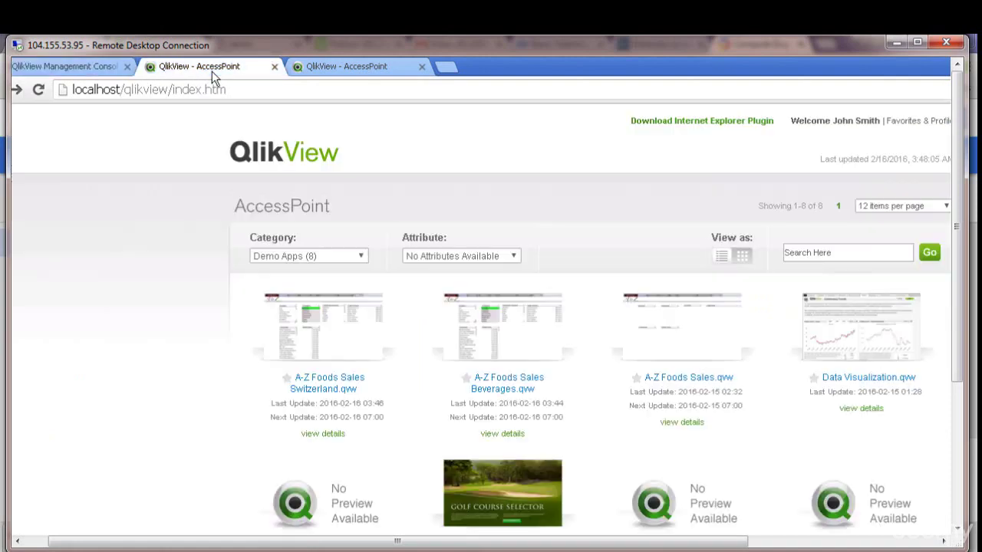
pyautogui.click(40, 93)
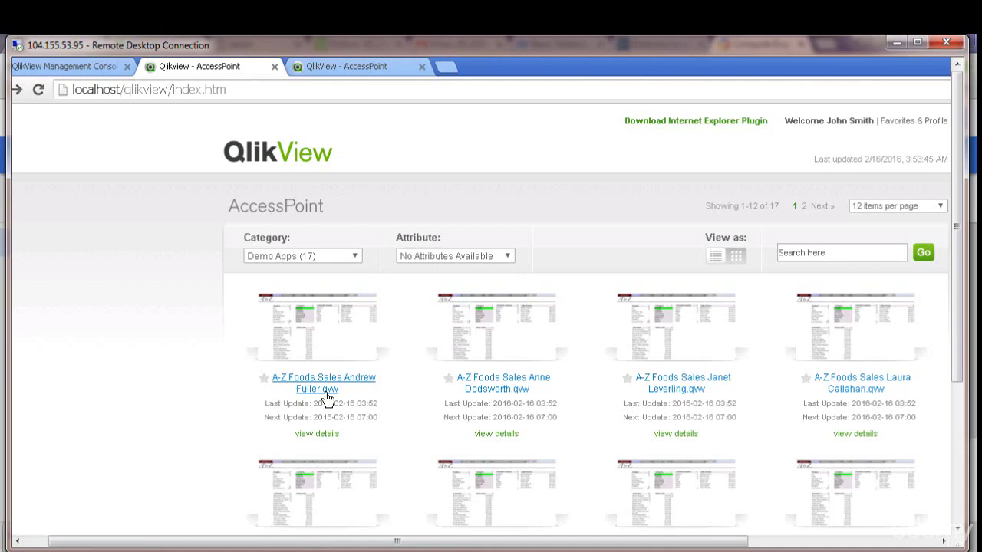
pyautogui.click(328, 396)
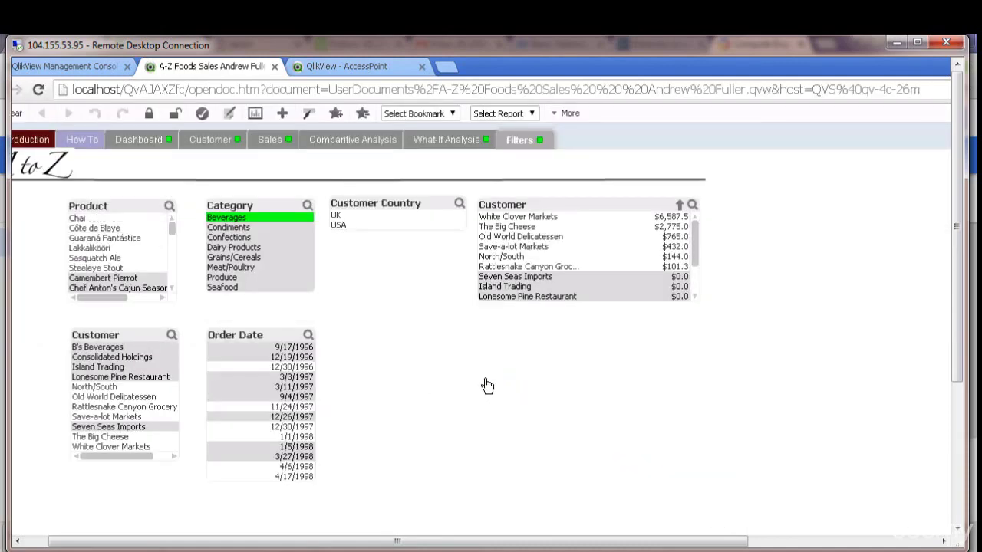
# Step: Add a text object showing =[Sales Person] on the sheet and shorten its height
pyautogui.rightClick(480, 374)
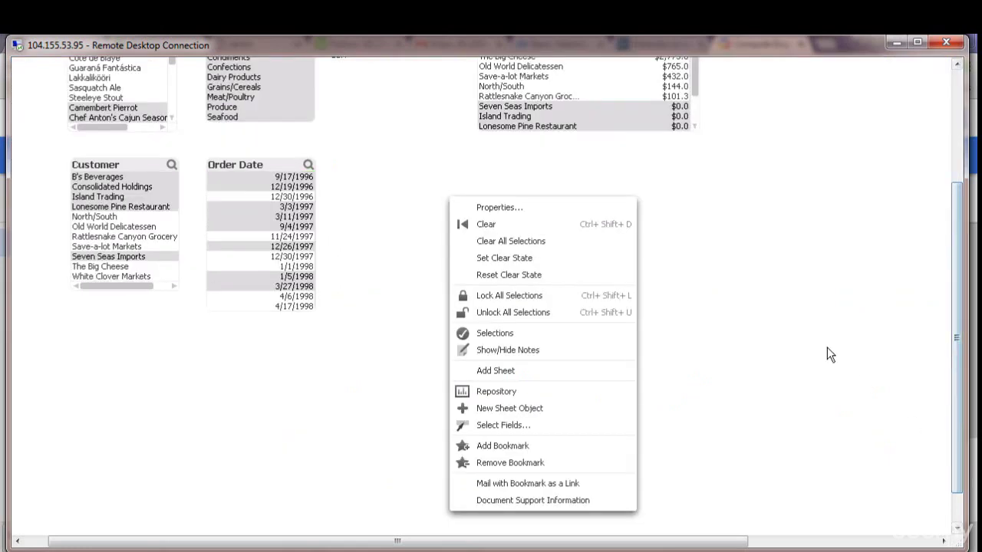
pyautogui.click(556, 424)
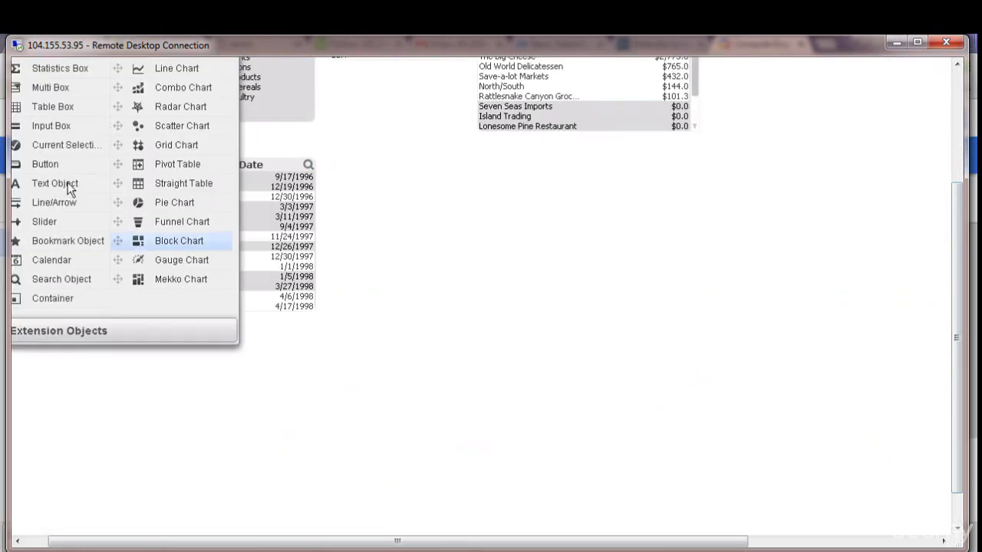
pyautogui.moveTo(66, 185); pyautogui.dragTo(568, 273)
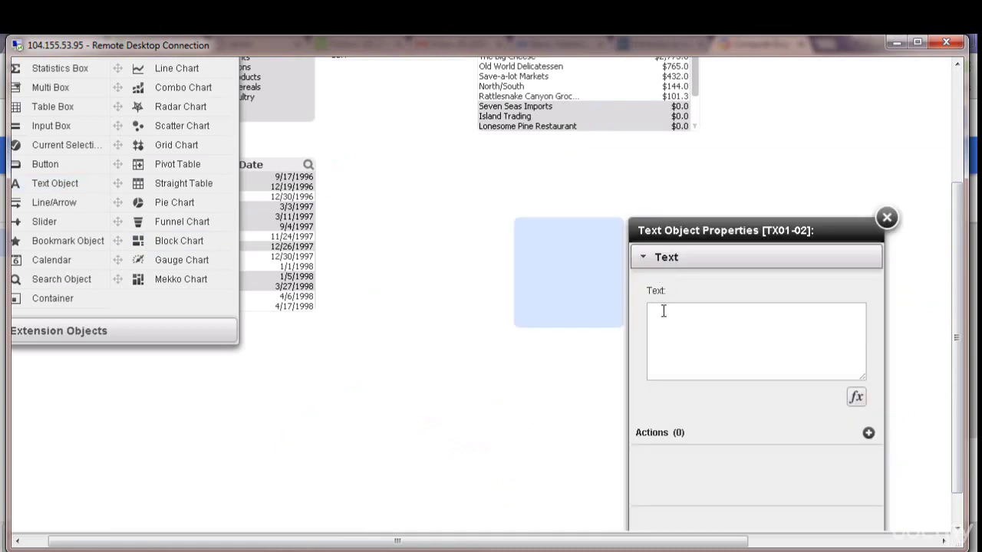
pyautogui.write('=[Sales Person]')
pyautogui.moveTo(964, 365); pyautogui.dragTo(969, 418)
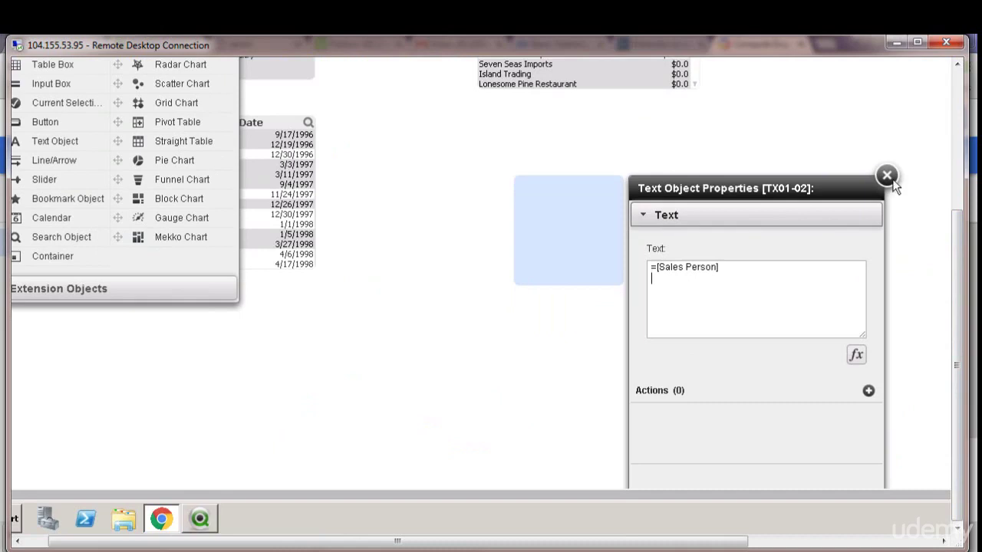
pyautogui.click(803, 161)
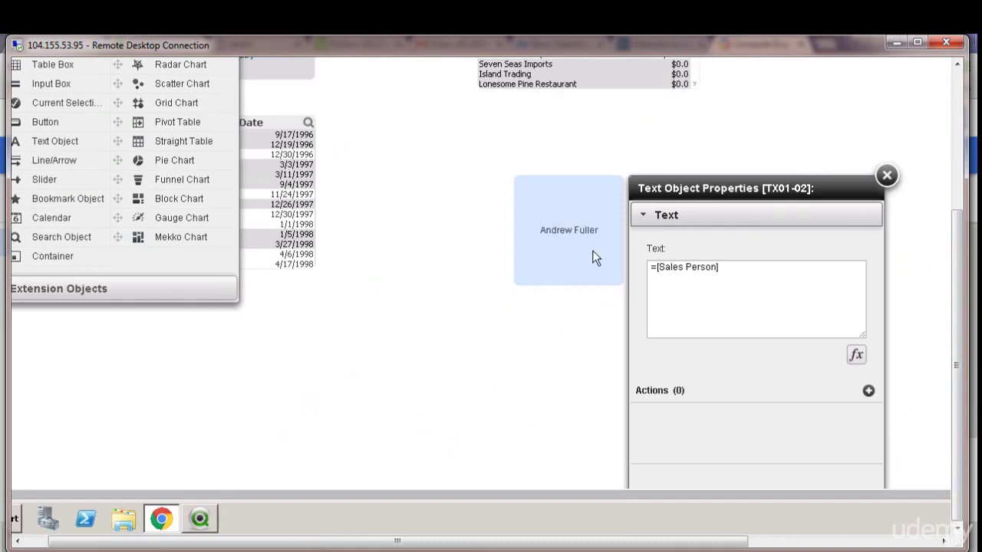
pyautogui.click(887, 176)
pyautogui.moveTo(576, 284); pyautogui.dragTo(578, 214)
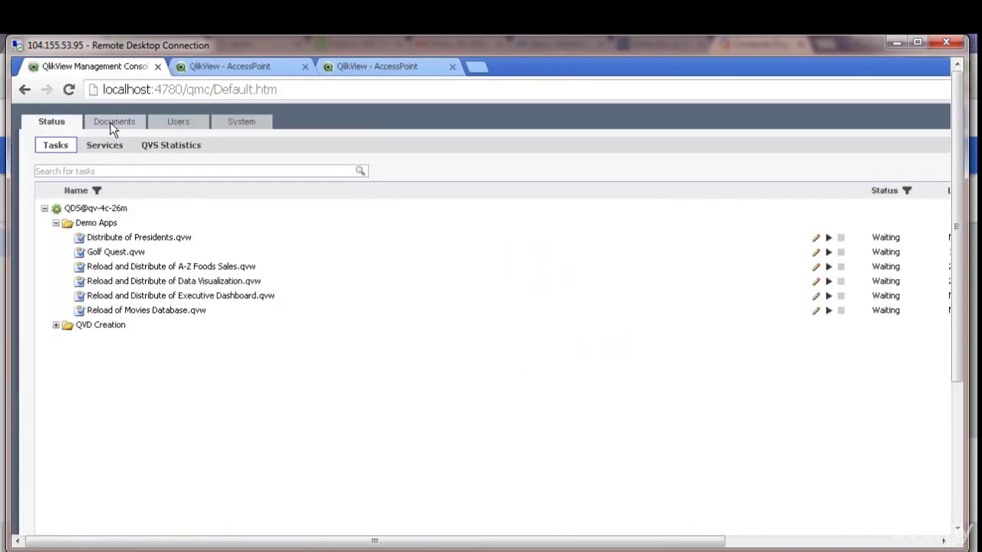
pyautogui.click(114, 122)
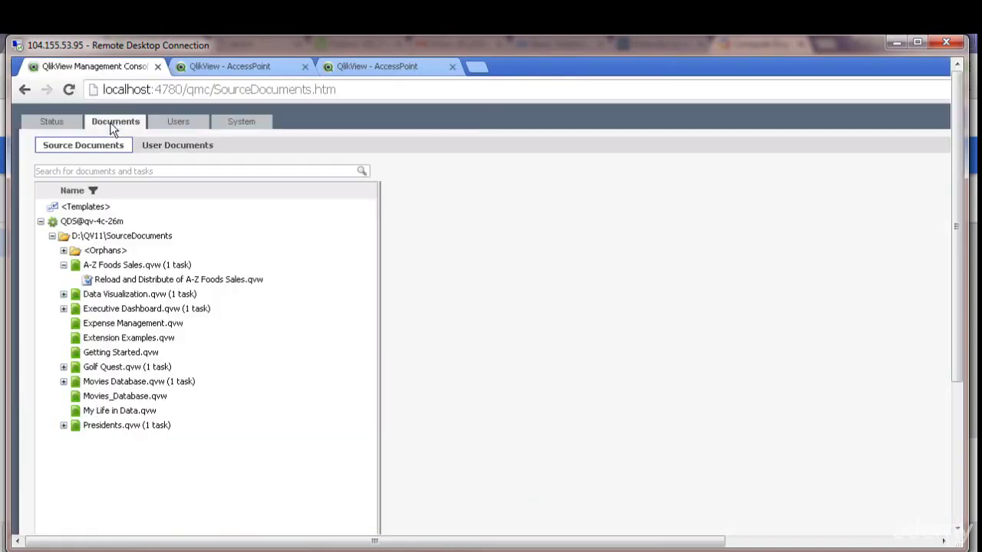
# Step: Open the A-Z Foods Sales reload task's Reduce tab to review the Sales Person loop and country reduction
pyautogui.click(146, 280)
pyautogui.click(504, 190)
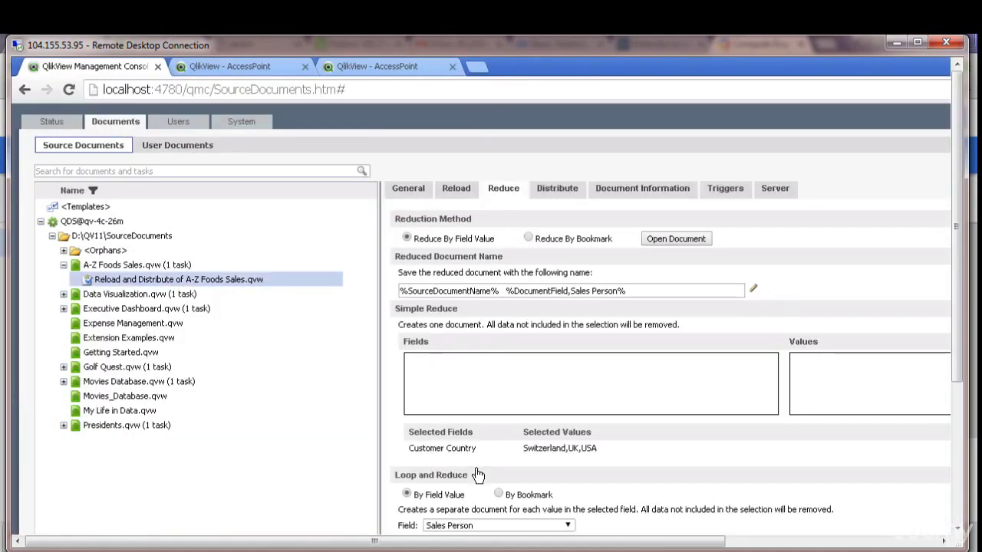
pyautogui.moveTo(435, 541); pyautogui.dragTo(491, 549)
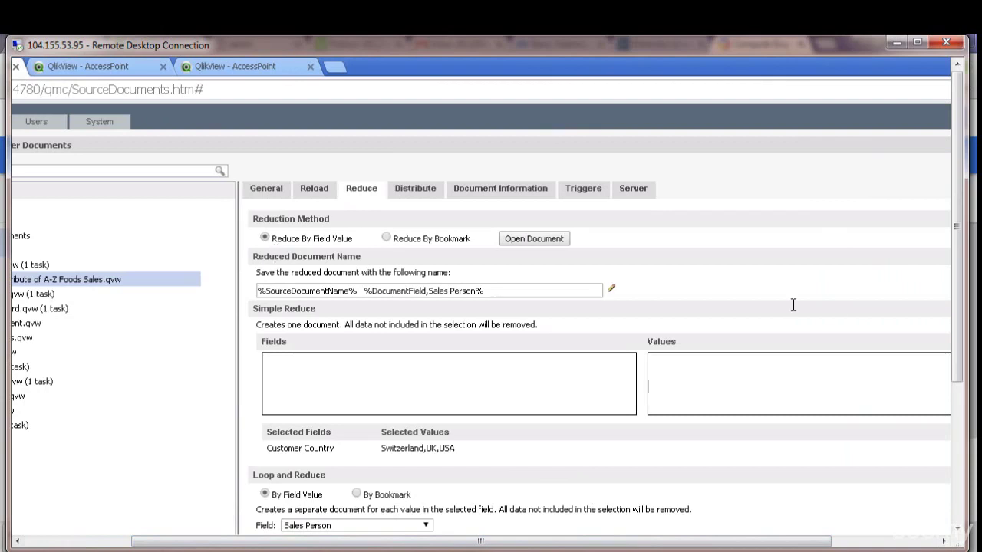
pyautogui.scroll(-1, 793, 302)
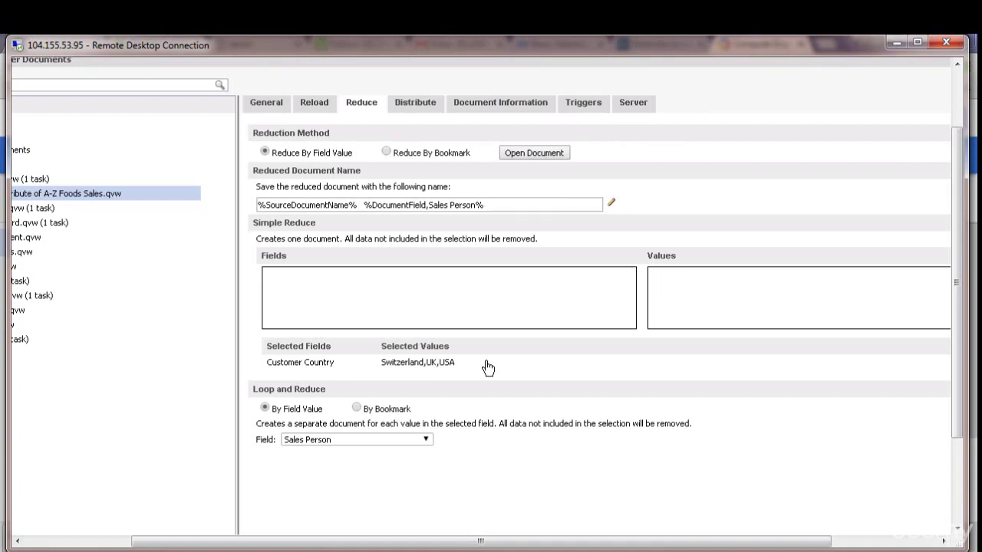
pyautogui.moveTo(323, 545); pyautogui.dragTo(191, 530)
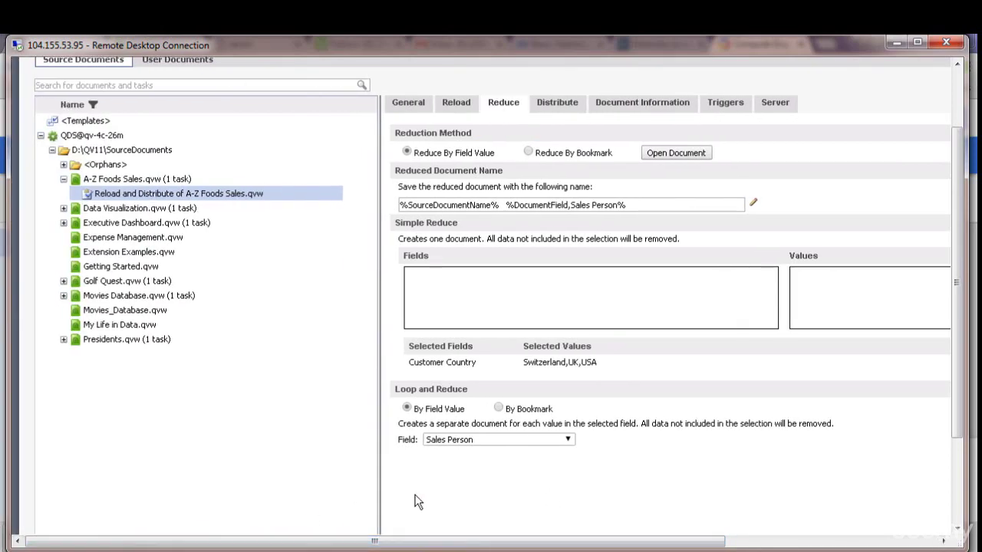